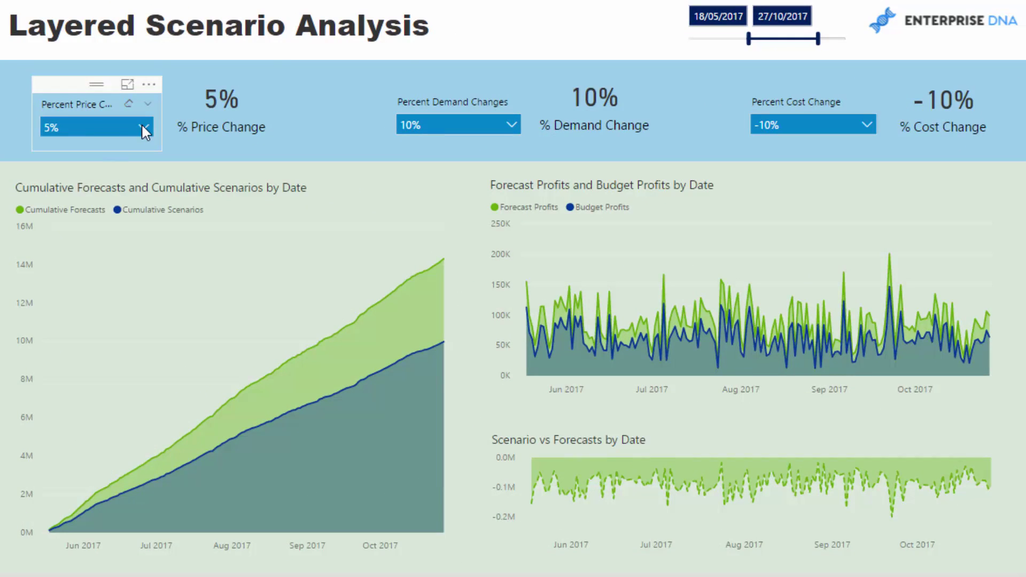
- Set the Price slicer to 15% and the Demand slicer to 2%
click(143, 127)
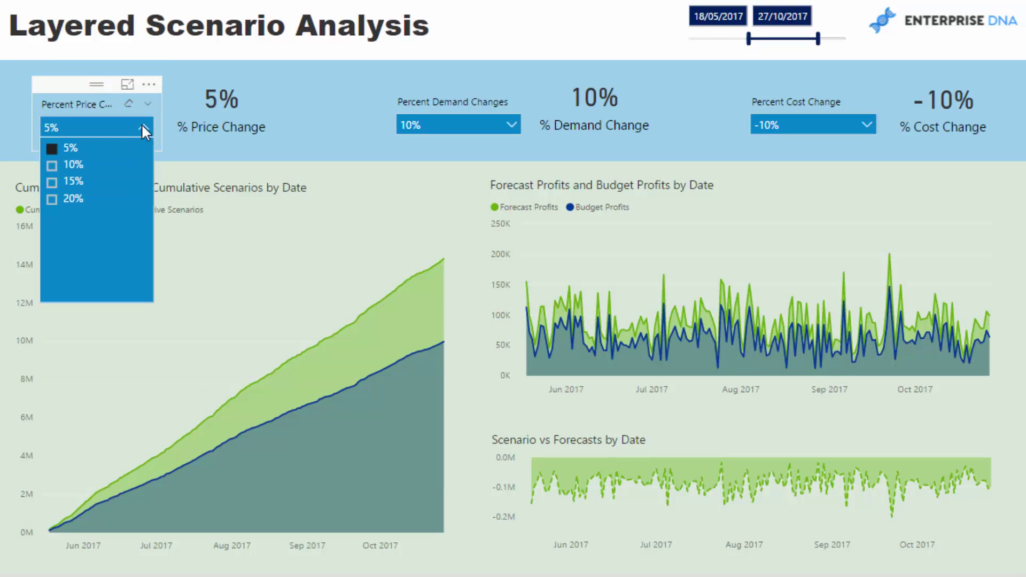
click(511, 125)
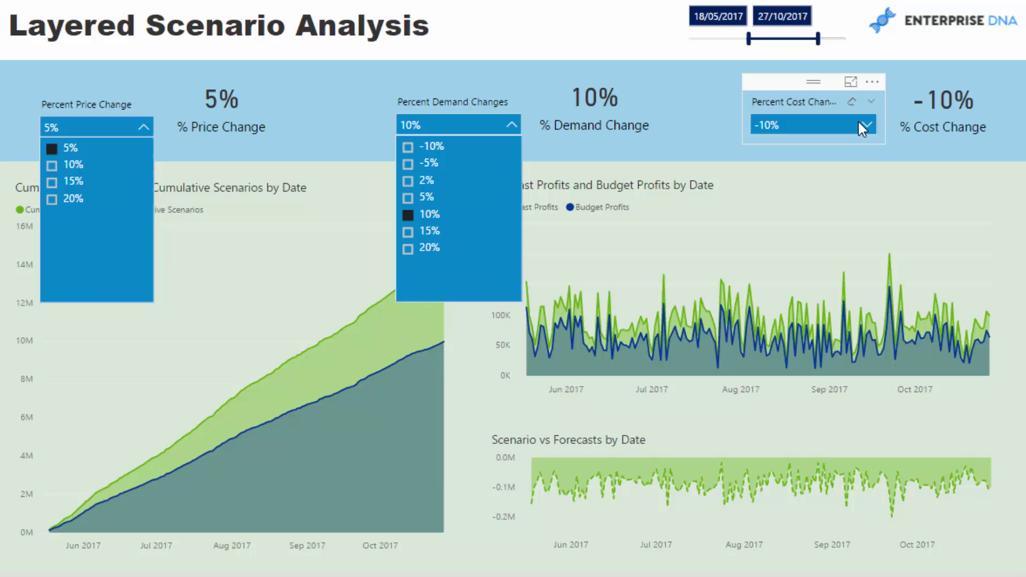
click(561, 32)
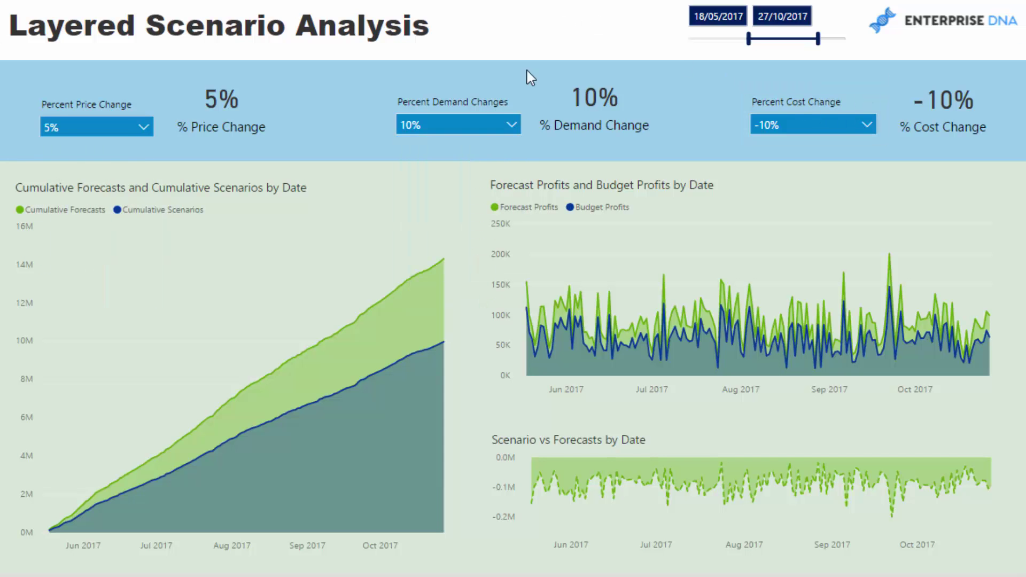
click(143, 127)
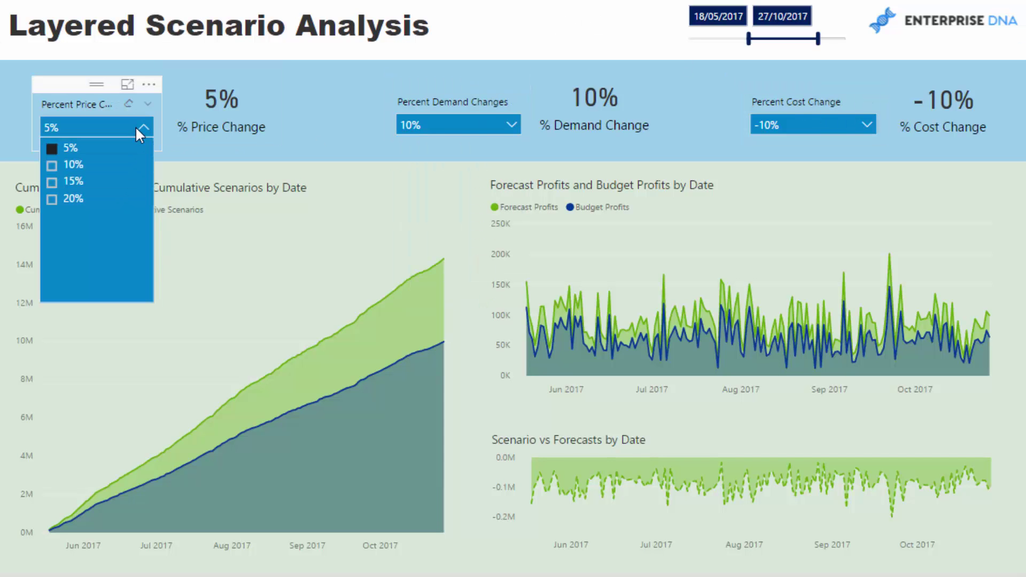
click(52, 182)
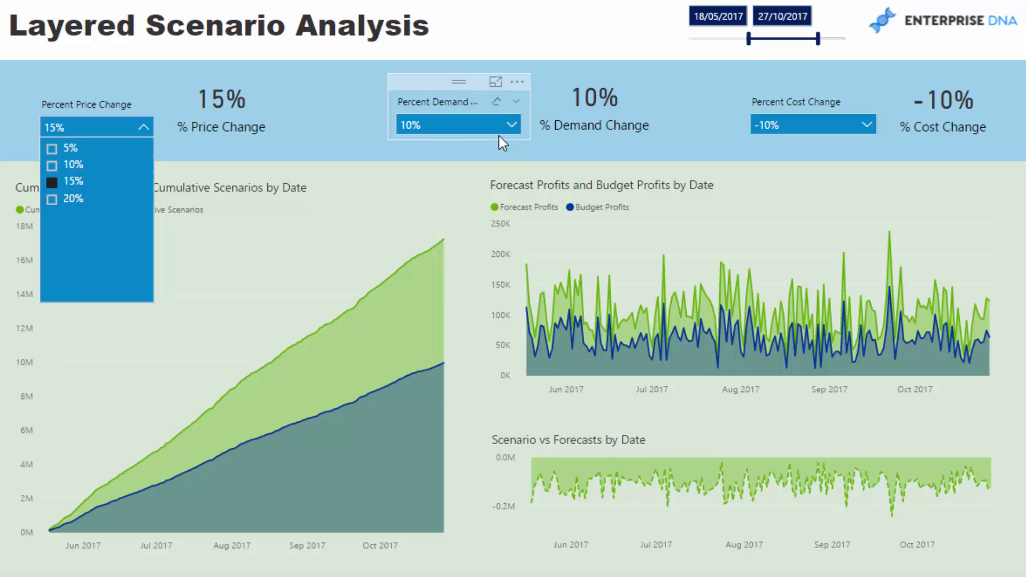
click(510, 126)
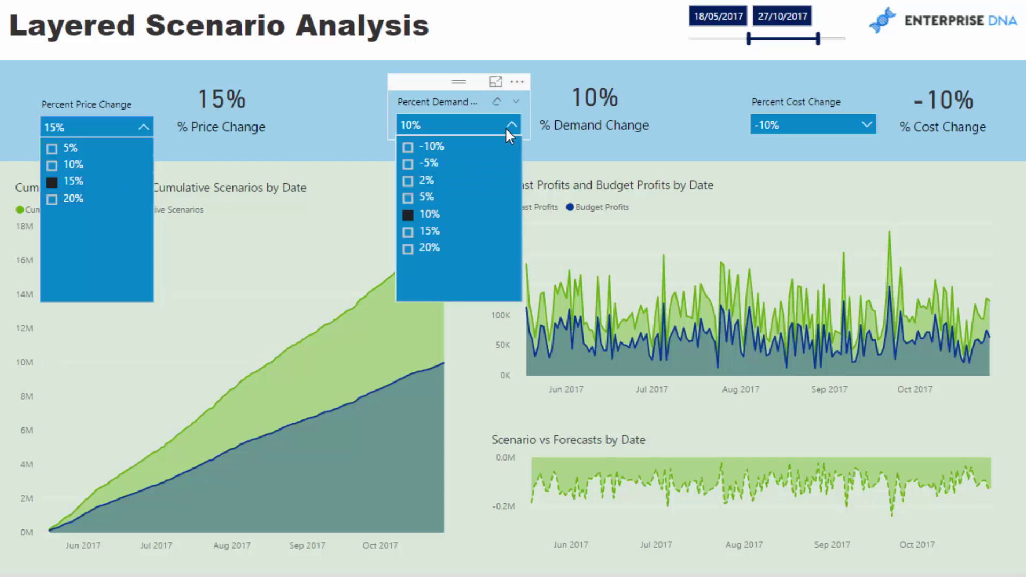
click(408, 180)
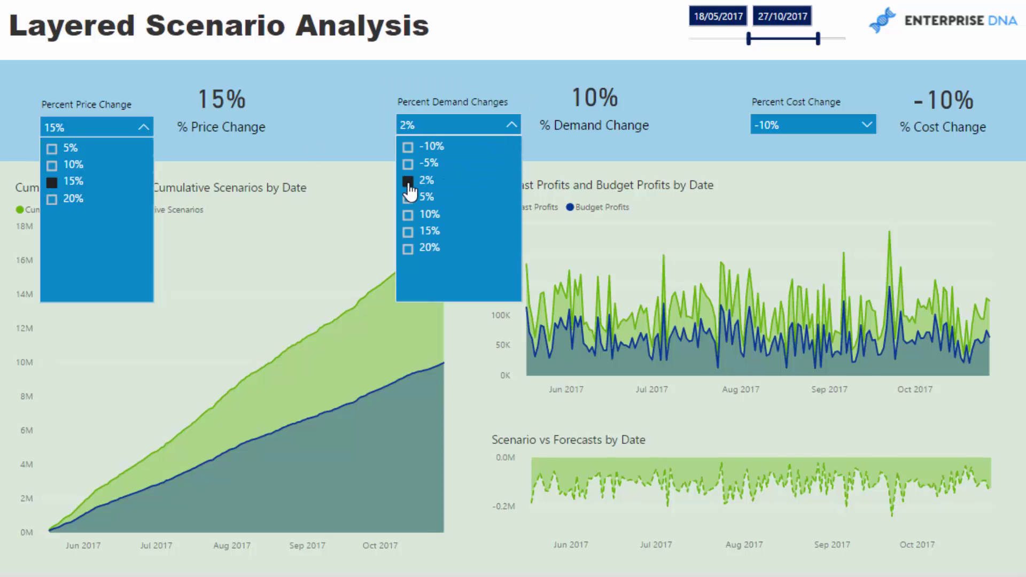
- Set the Cost slicer to 15% and show the profits chart by Month & Year
click(837, 128)
click(761, 215)
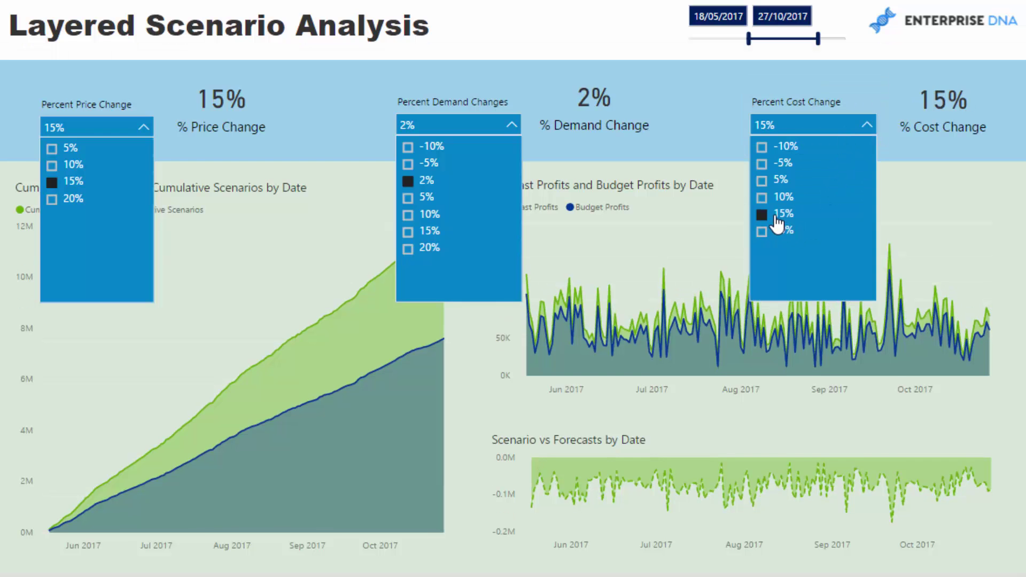
click(866, 125)
click(510, 125)
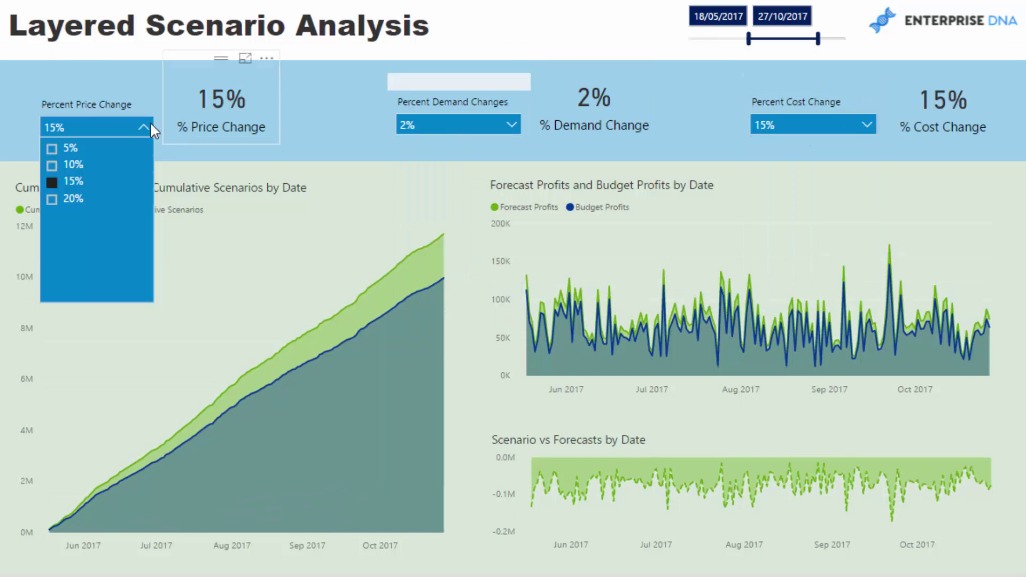
click(143, 127)
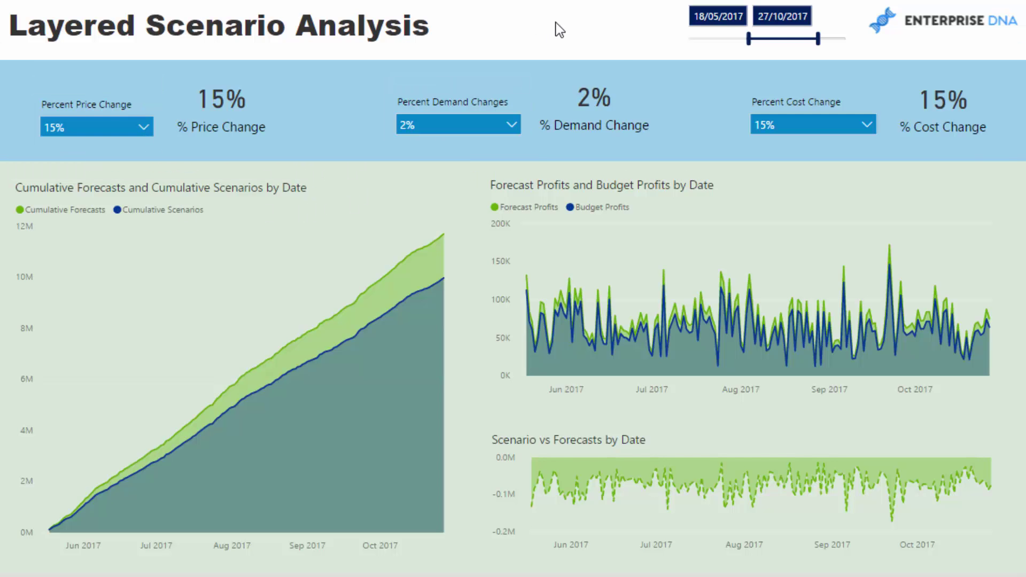
click(517, 170)
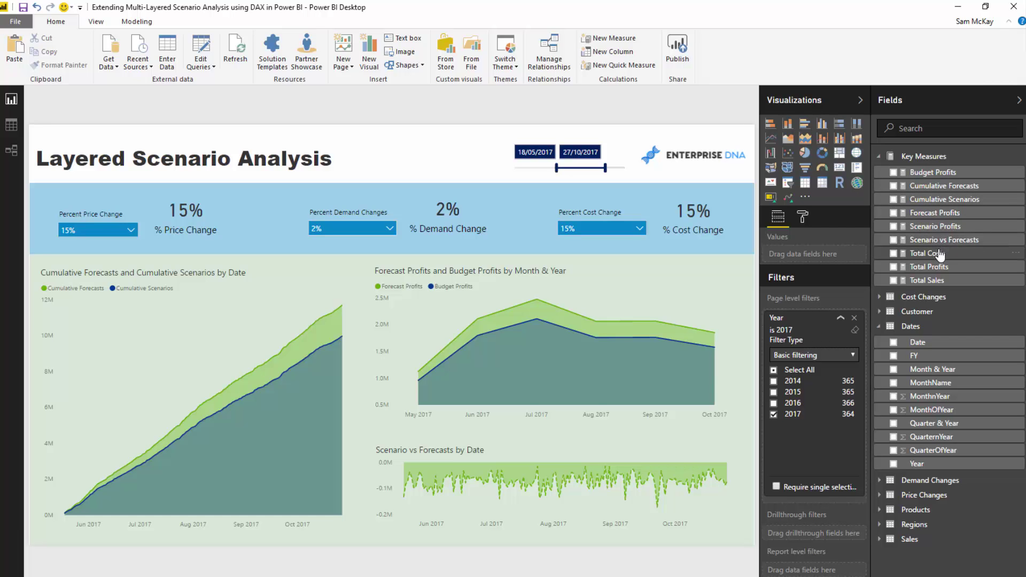
- Review the Total Sales SUMX formula, highlighting Sales[Order Quantity] and Sales[Unit Price]
click(929, 279)
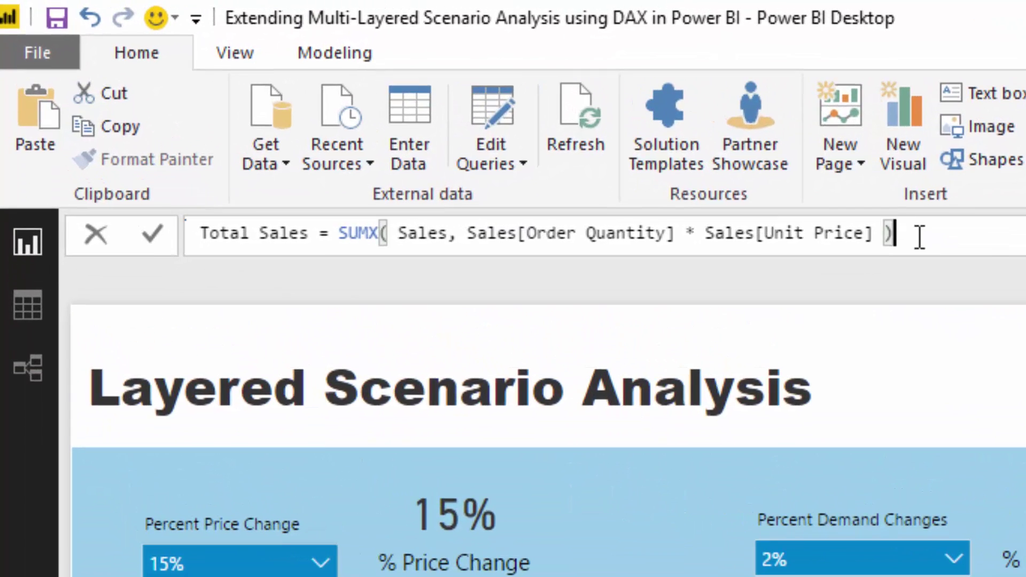
drag(916, 236, 185, 236)
drag(379, 232, 340, 233)
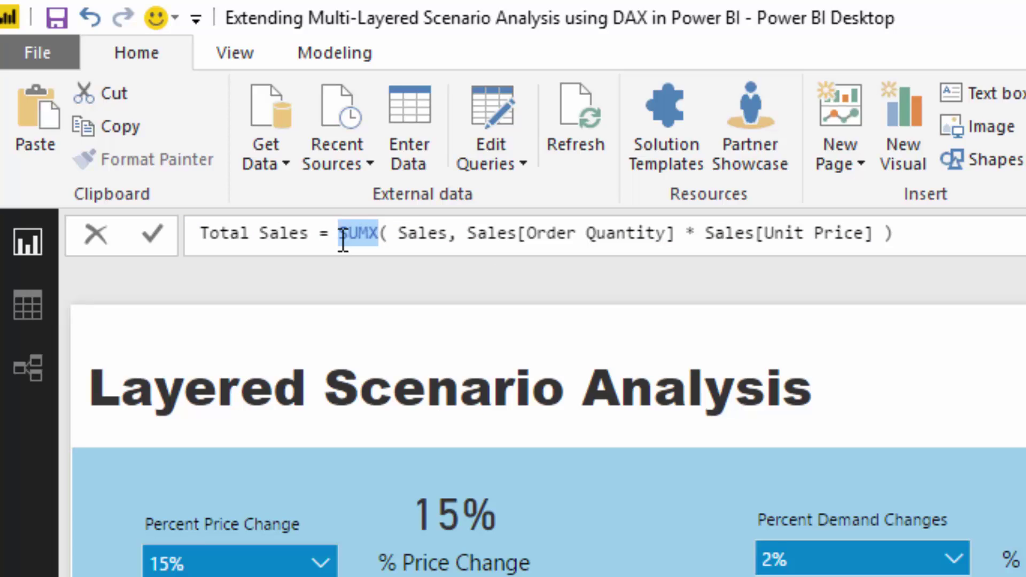
drag(468, 233, 677, 232)
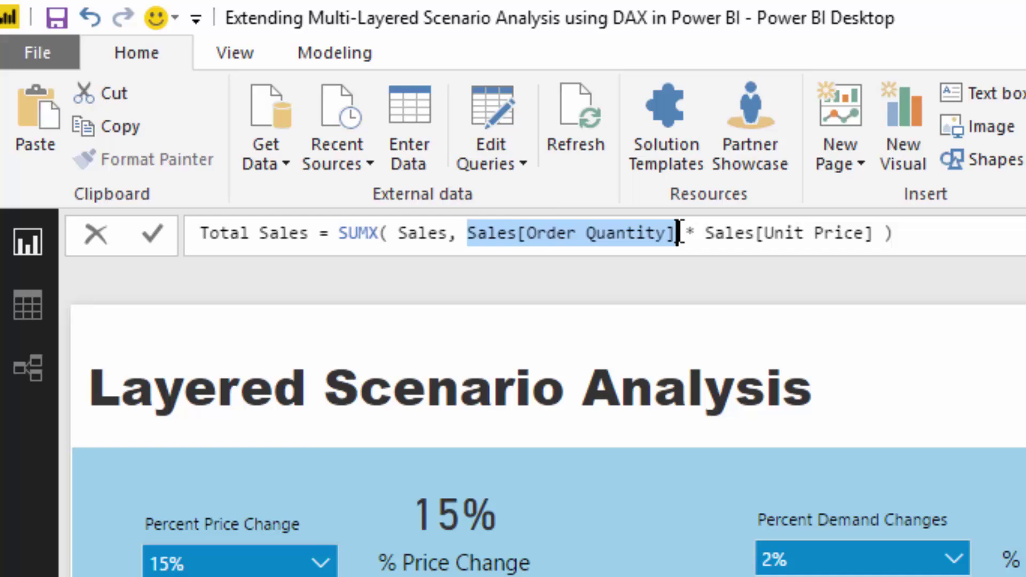
click(679, 233)
drag(679, 233, 467, 234)
drag(704, 233, 873, 232)
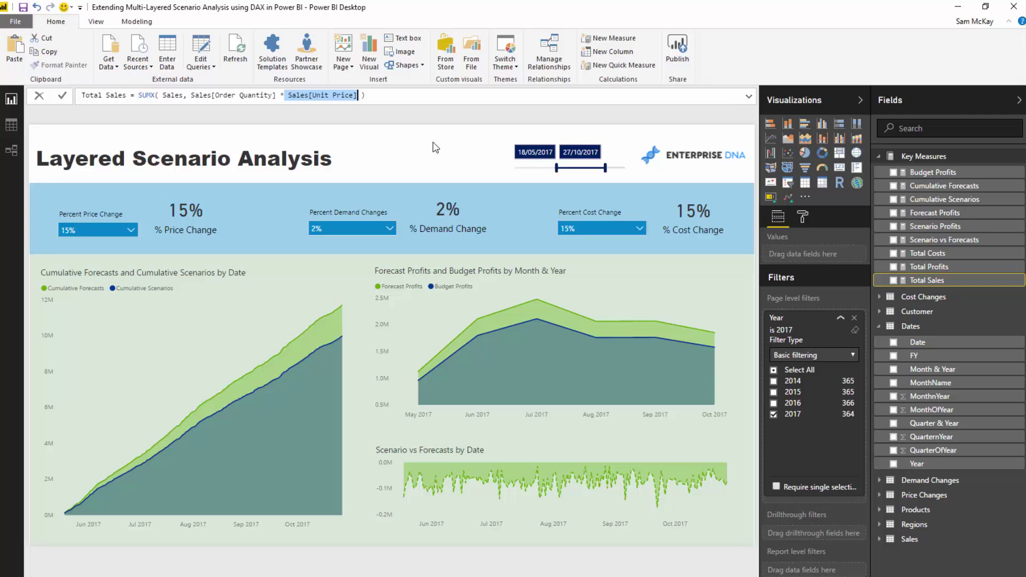
click(929, 253)
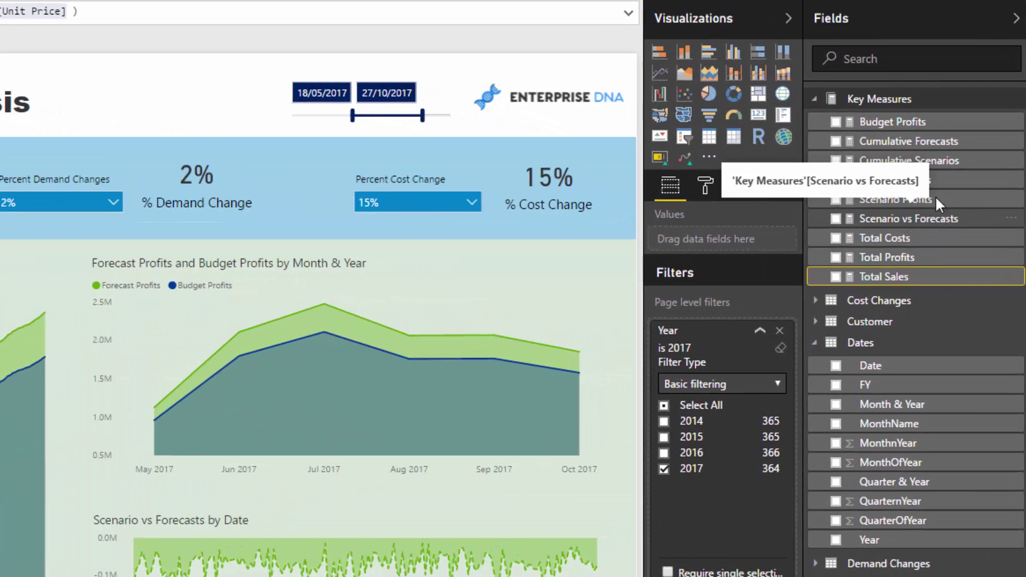
click(920, 206)
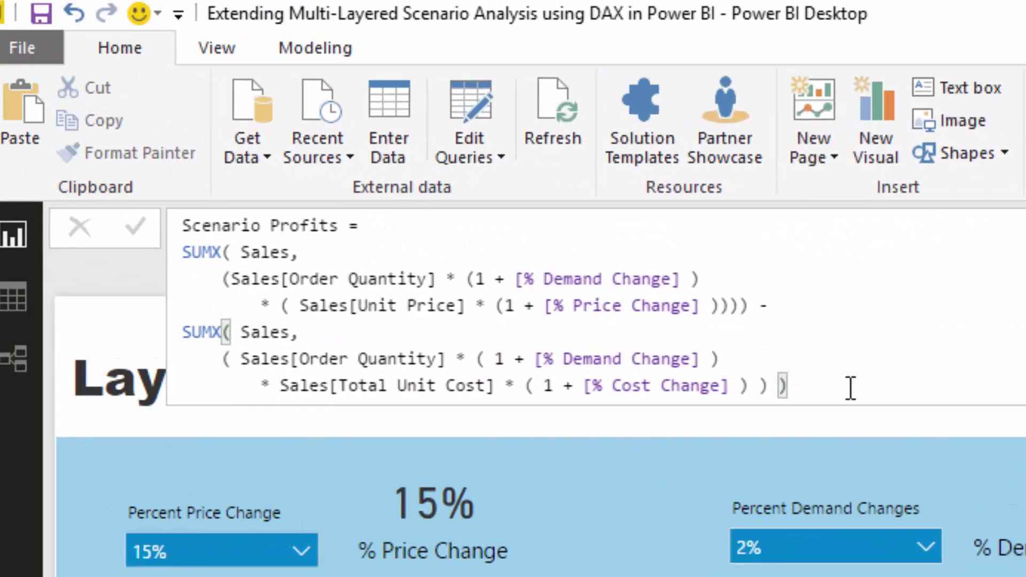
mouse_move(814, 396)
mouse_down()
mouse_move(547, 287)
mouse_move(201, 233)
mouse_up()
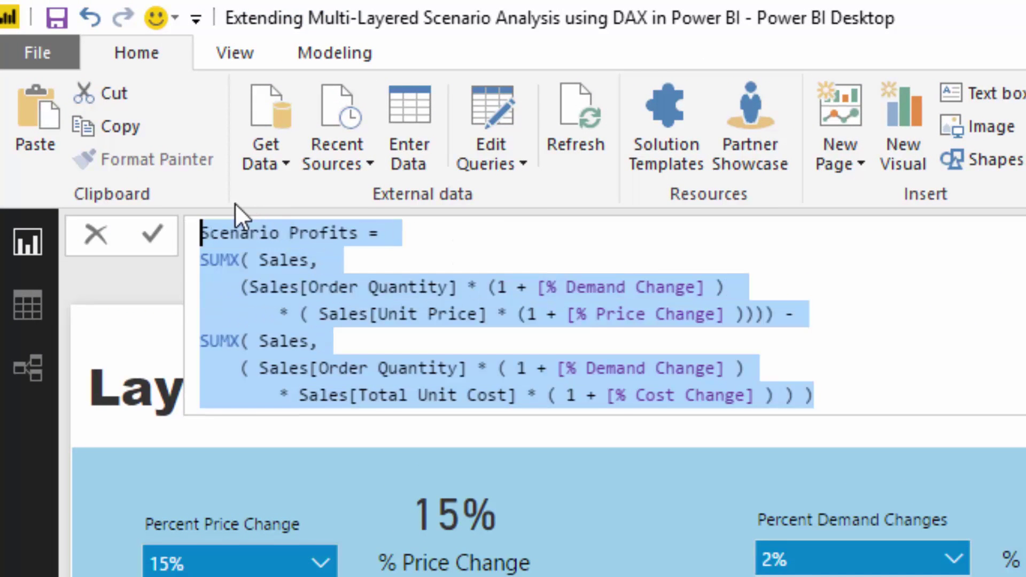
click(881, 300)
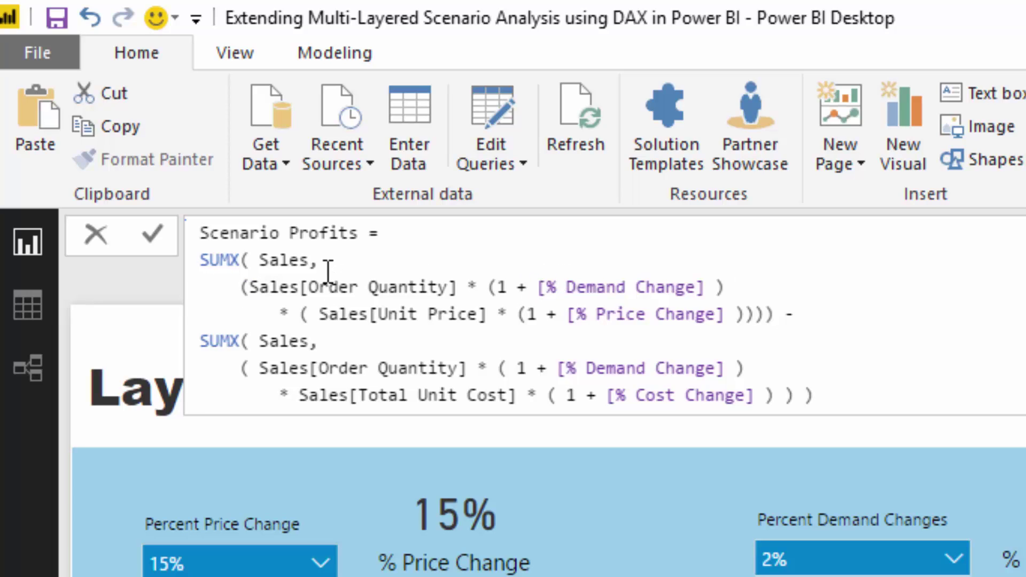
click(249, 287)
drag(249, 286, 459, 287)
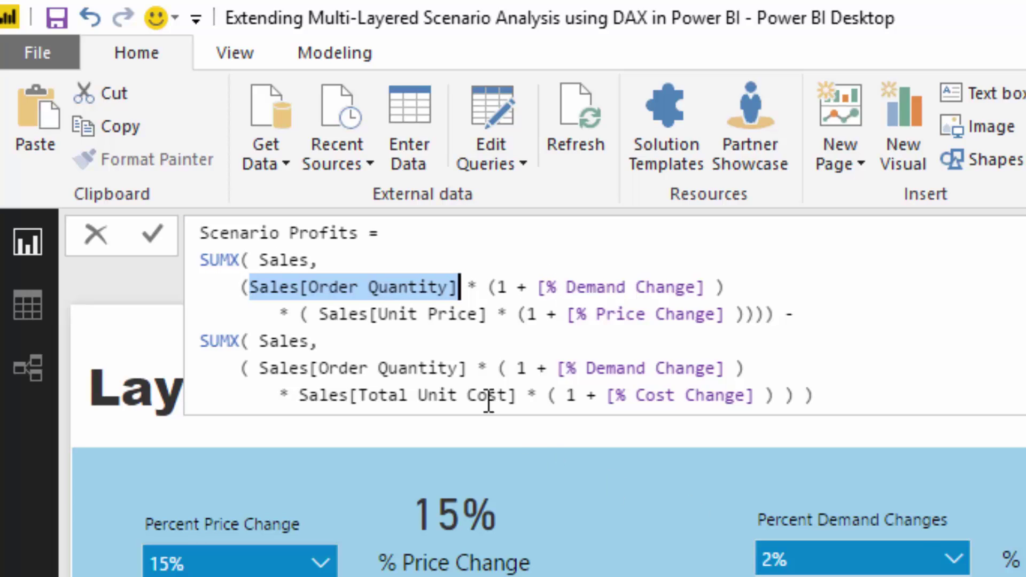
drag(566, 314, 715, 314)
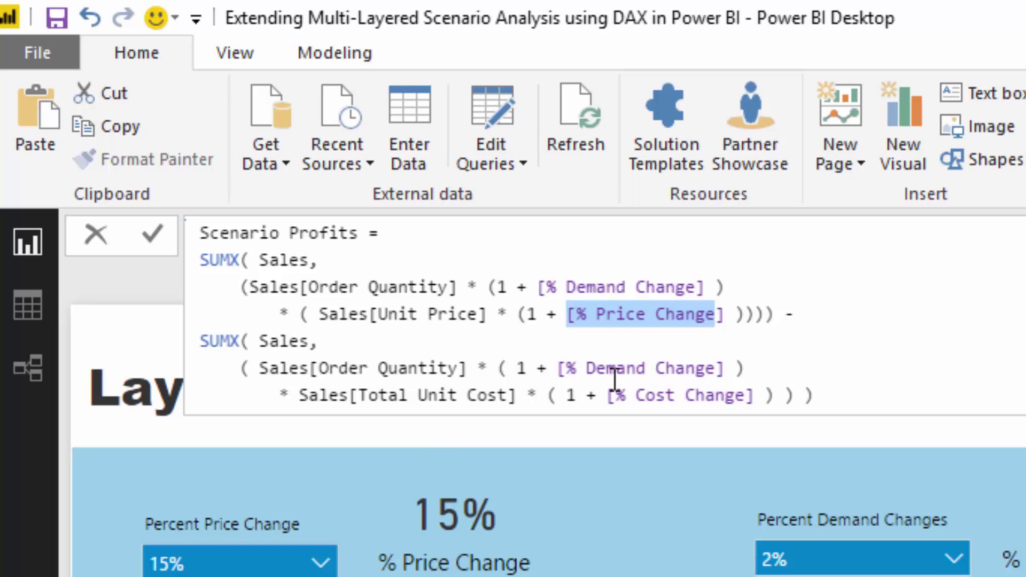
mouse_move(558, 368)
mouse_down()
mouse_move(748, 369)
mouse_move(736, 368)
mouse_up()
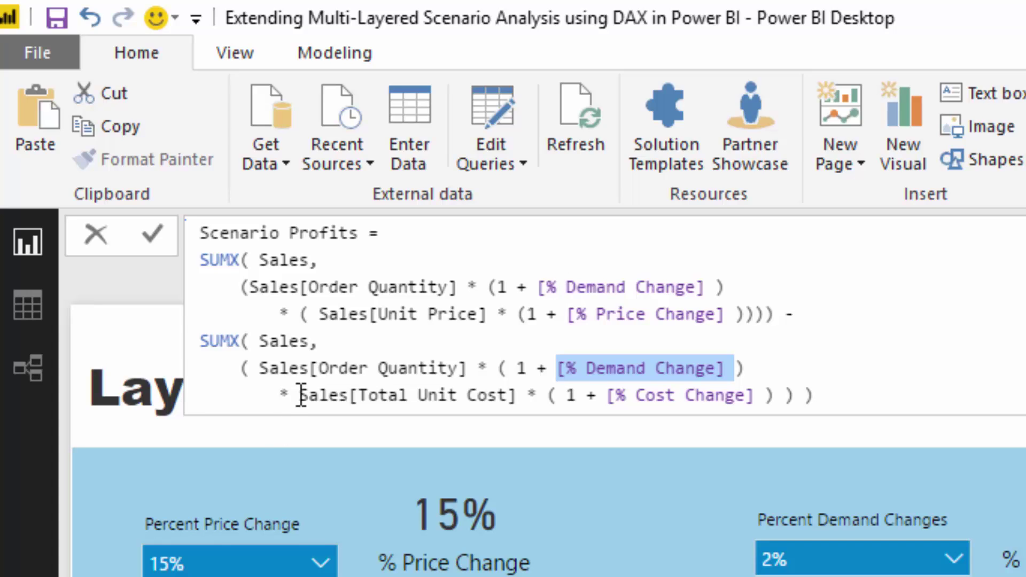
drag(299, 396, 527, 396)
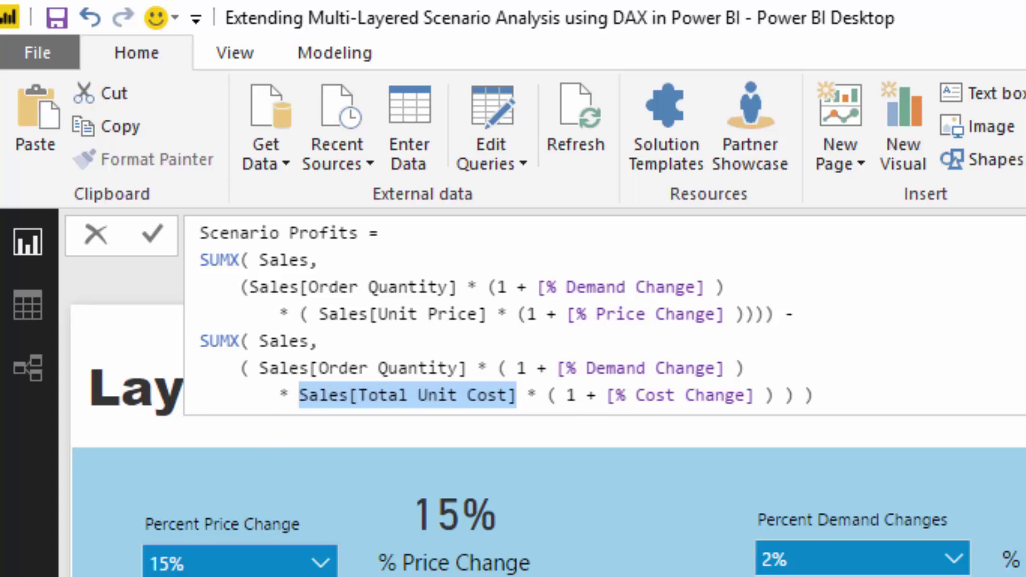
- Split the Scenario Profits SUMX parts and add the comment '//this is the cost size of the equation'
click(888, 313)
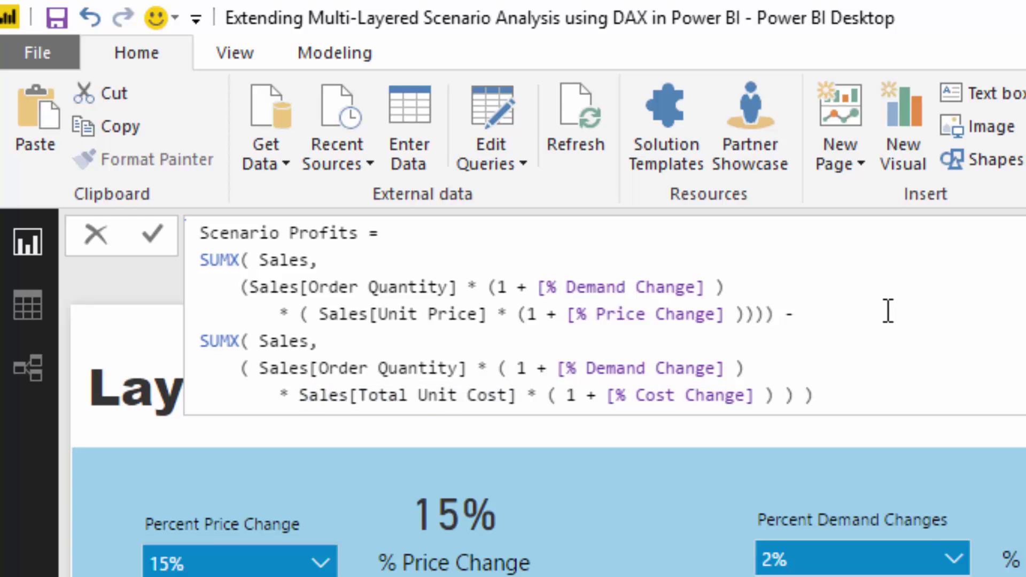
key(shift+Return)
text(/)
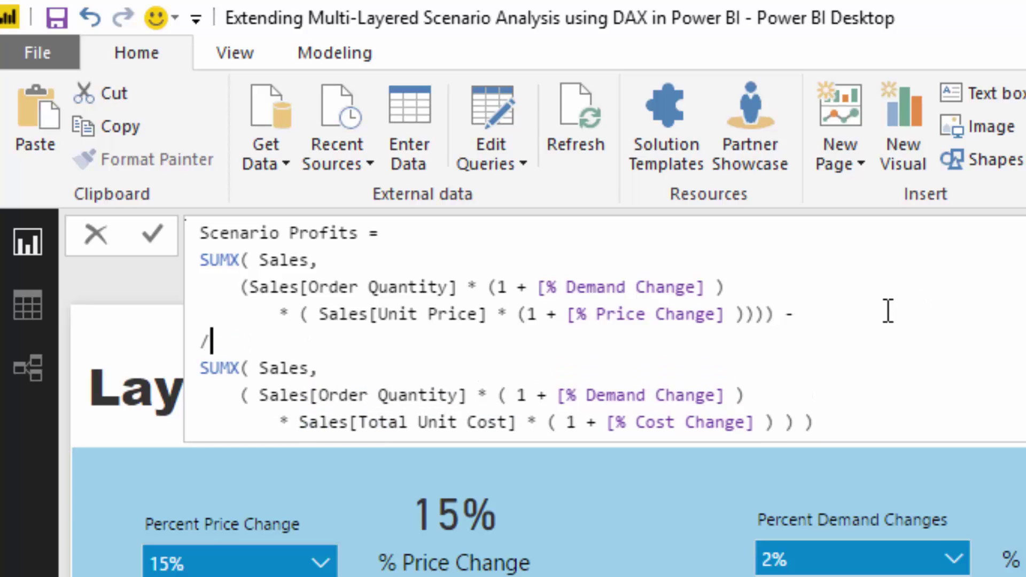
text(/this)
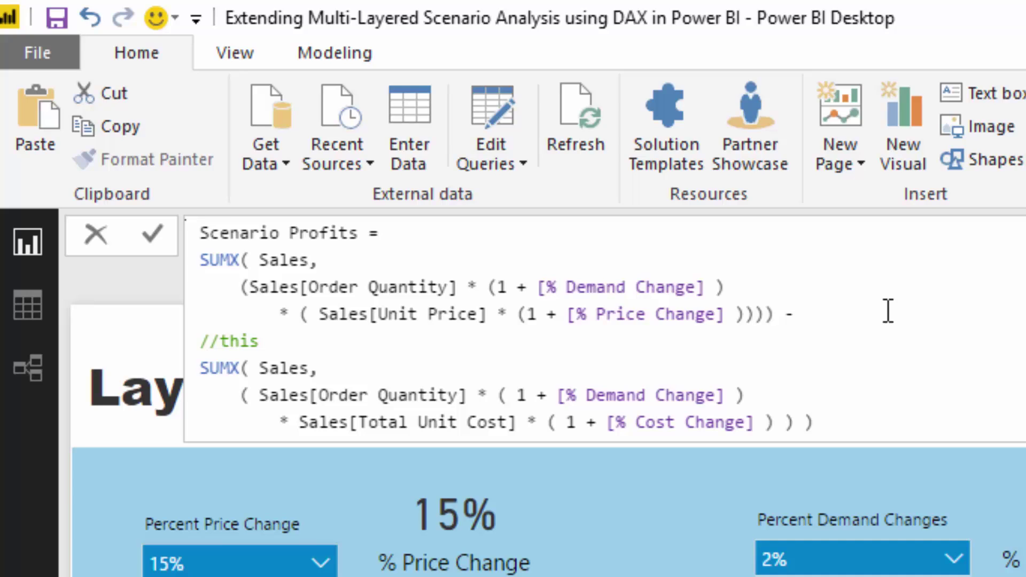
text( is the s)
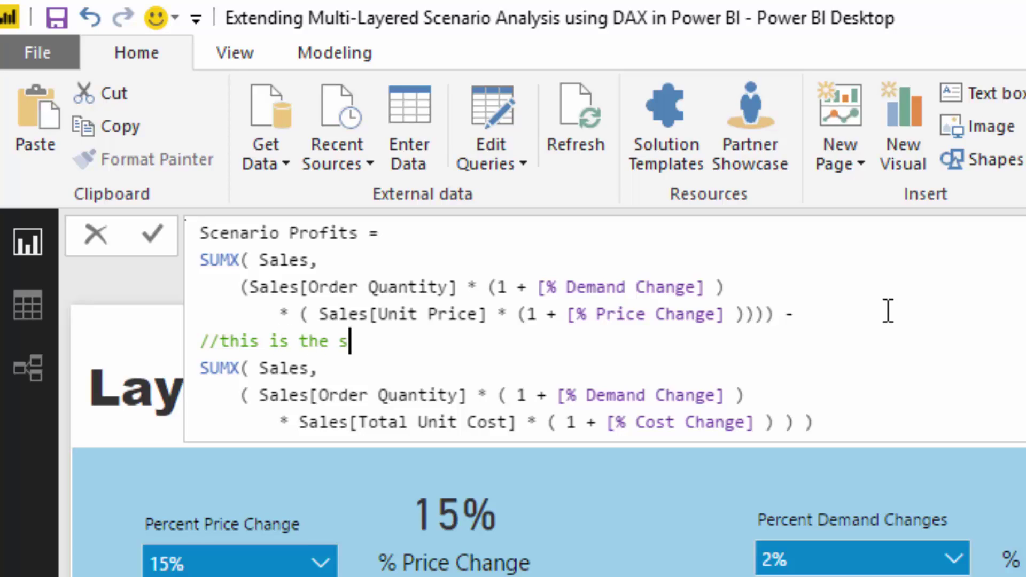
text(ales side of )
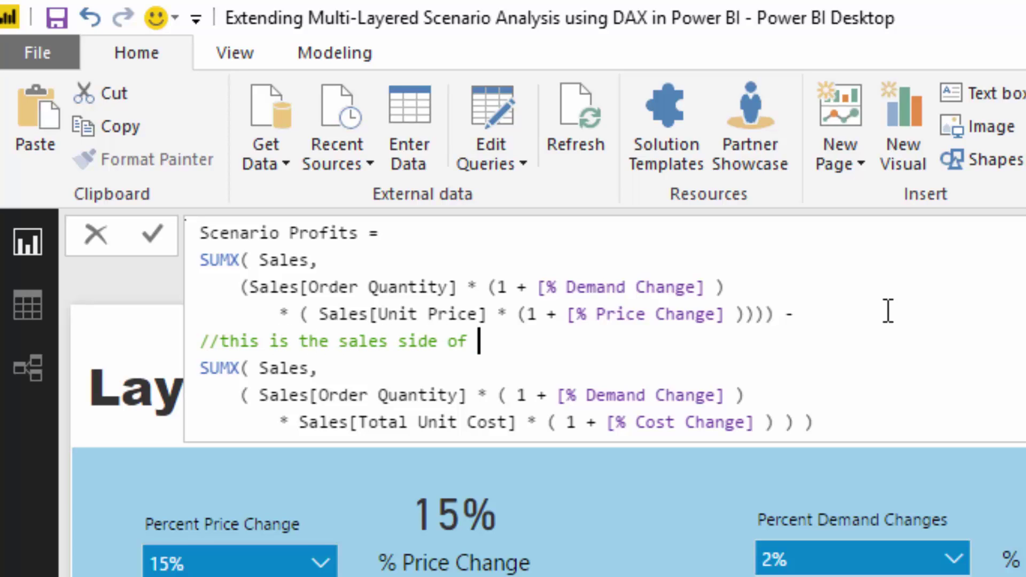
text(the equat)
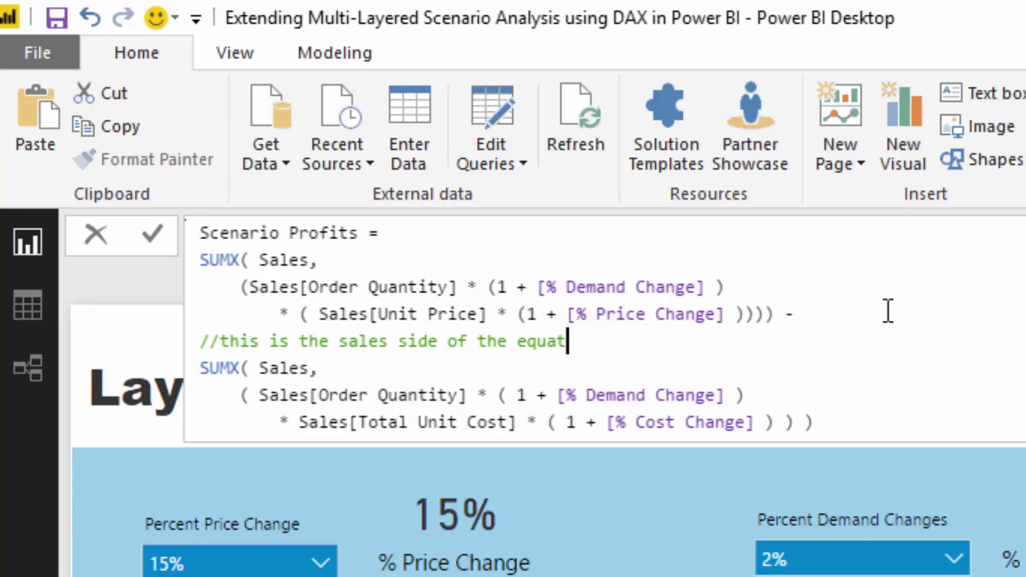
text(ion)
click(866, 415)
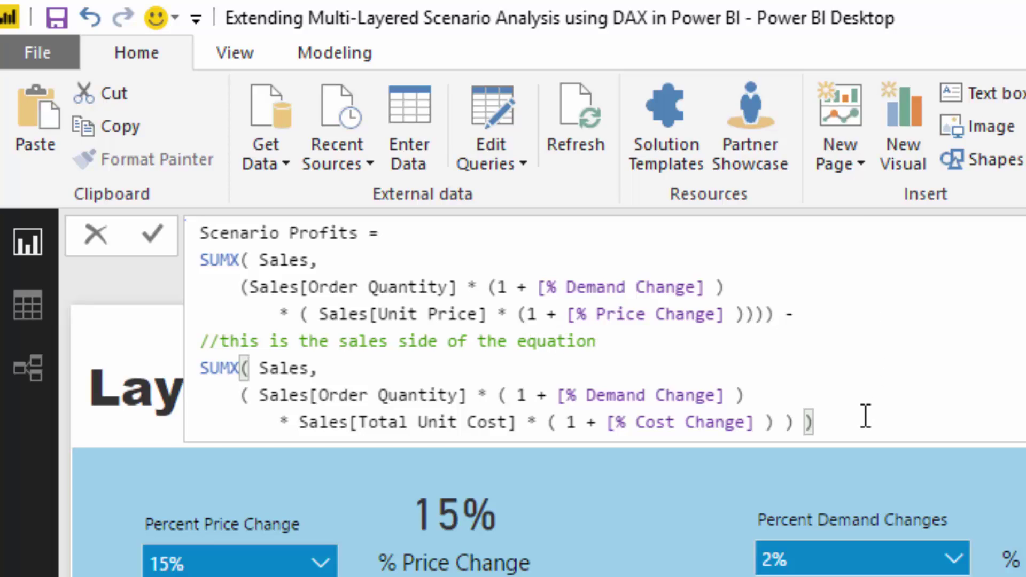
key(shift+Return)
text(//this)
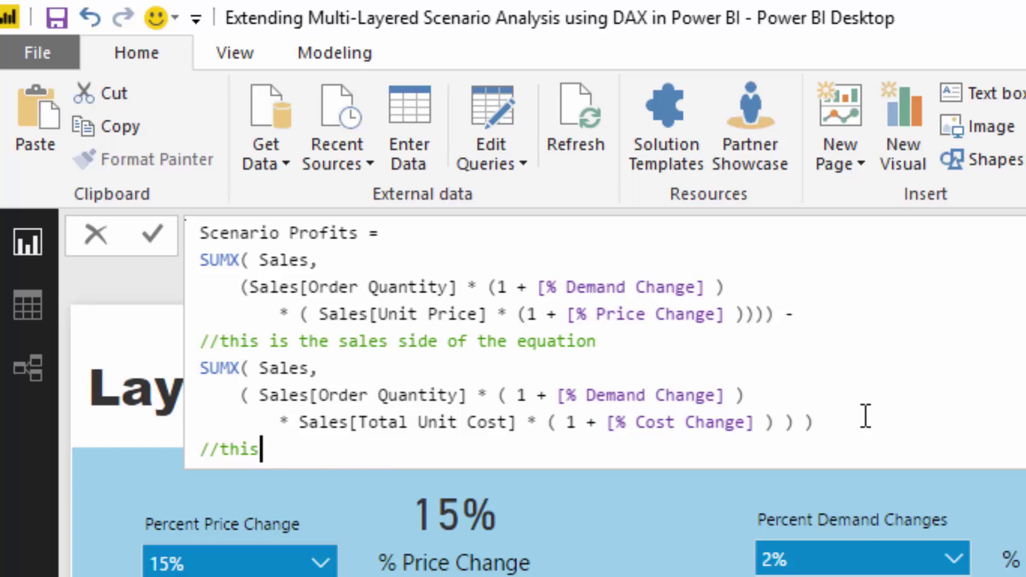
text( is the costs)
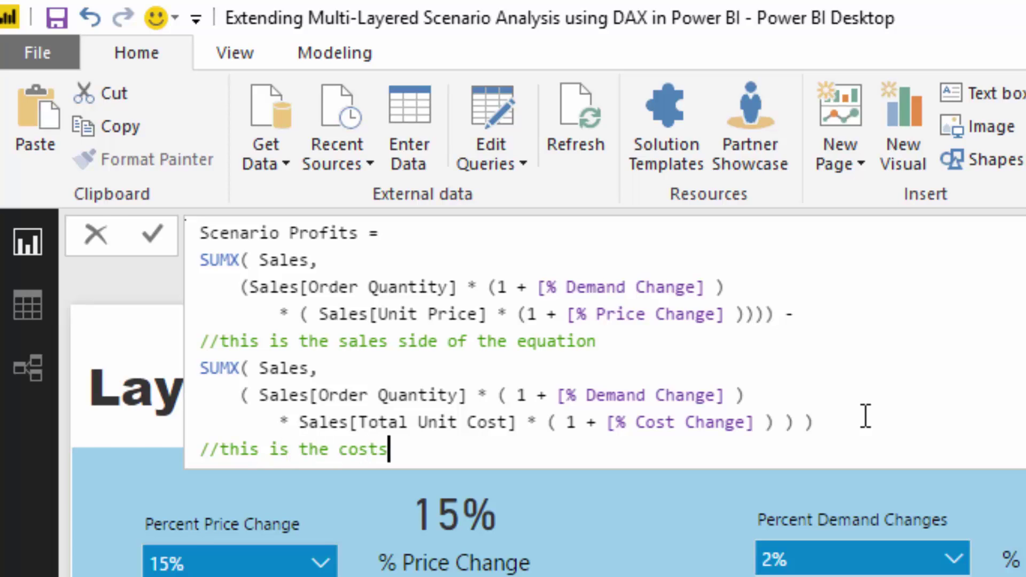
key(BackSpace)
text( size o)
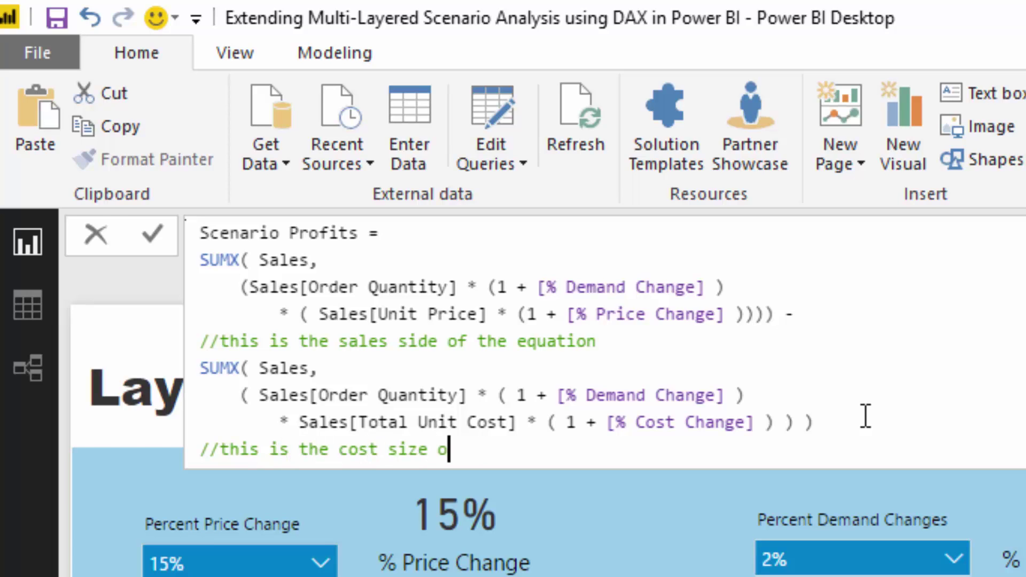
text(f the qu)
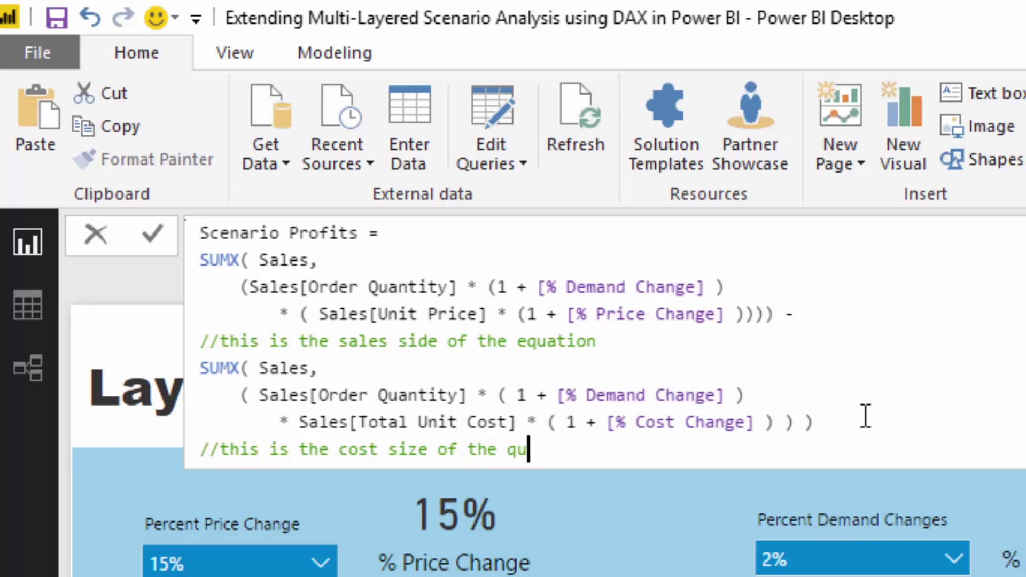
key(BackSpace)
key(BackSpace)
text(equaton)
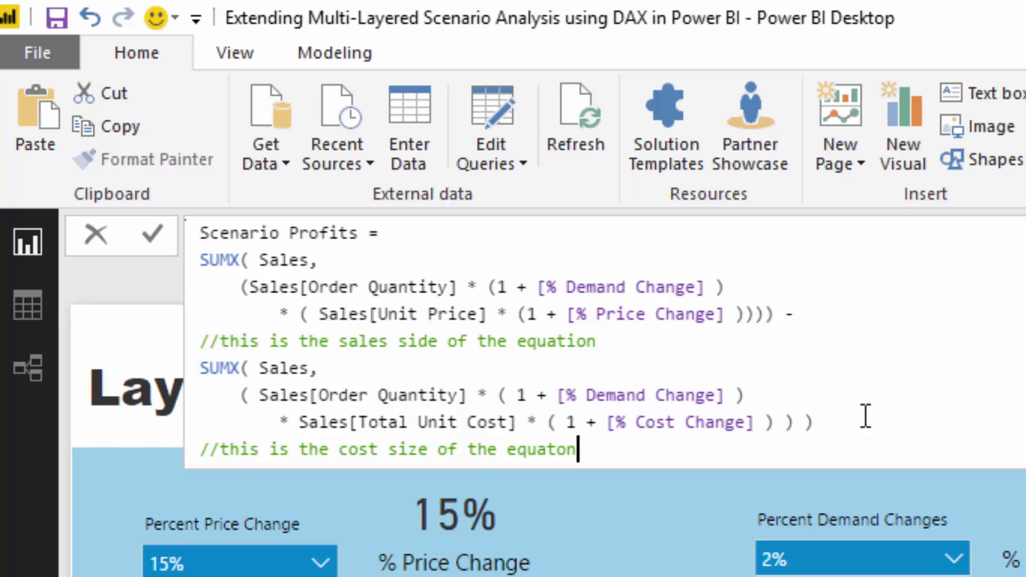
key(BackSpace)
key(BackSpace)
text(ion)
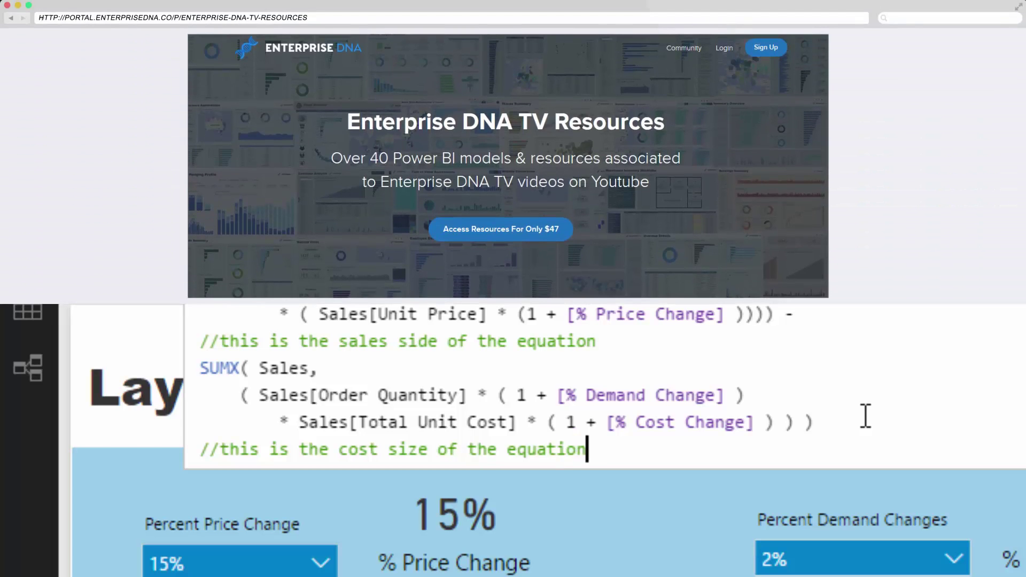
- Review the % Demand Change reference in Scenario Profits, then collapse the formula bar
click(866, 415)
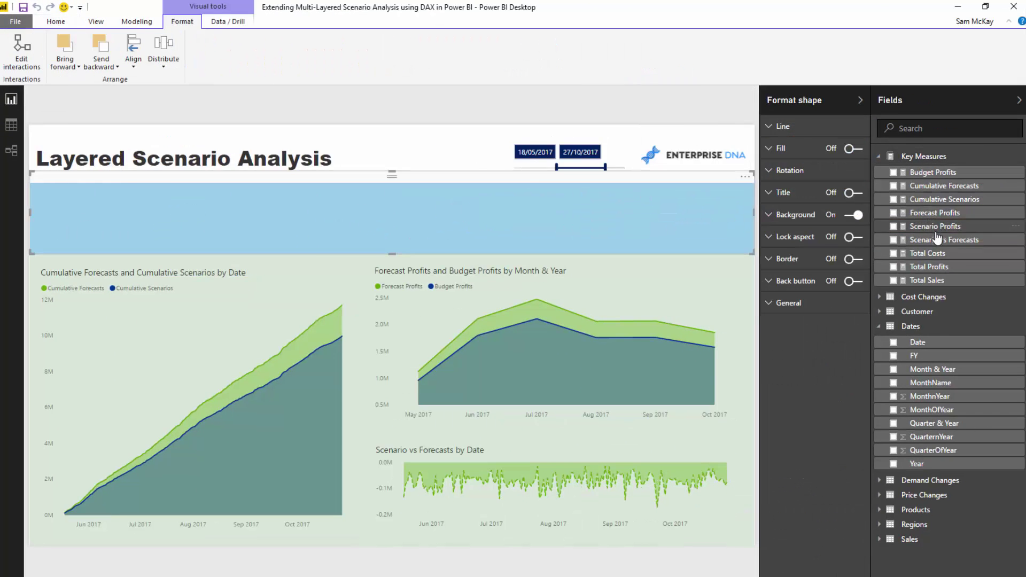
click(944, 240)
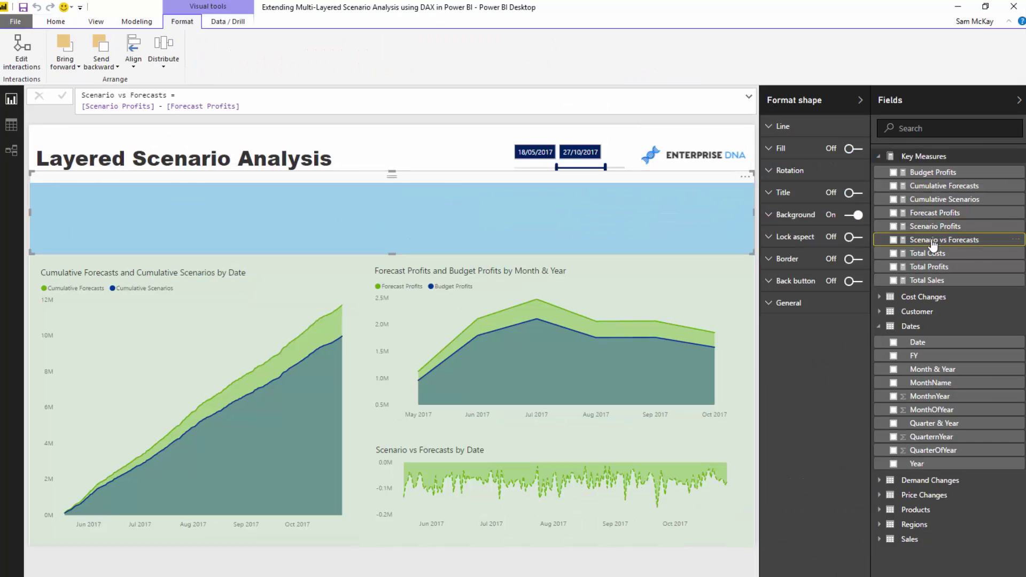
click(934, 227)
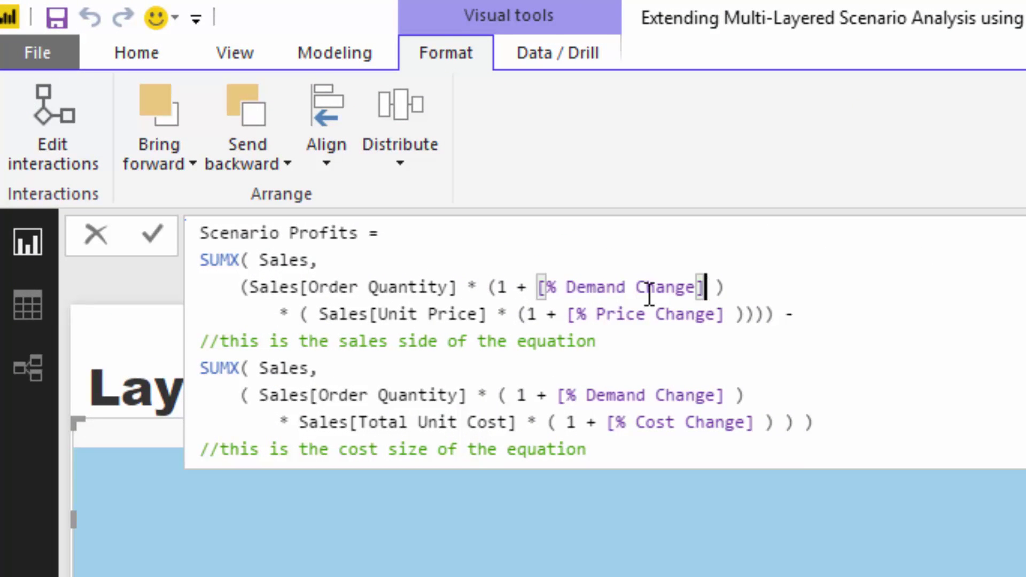
drag(705, 288, 539, 287)
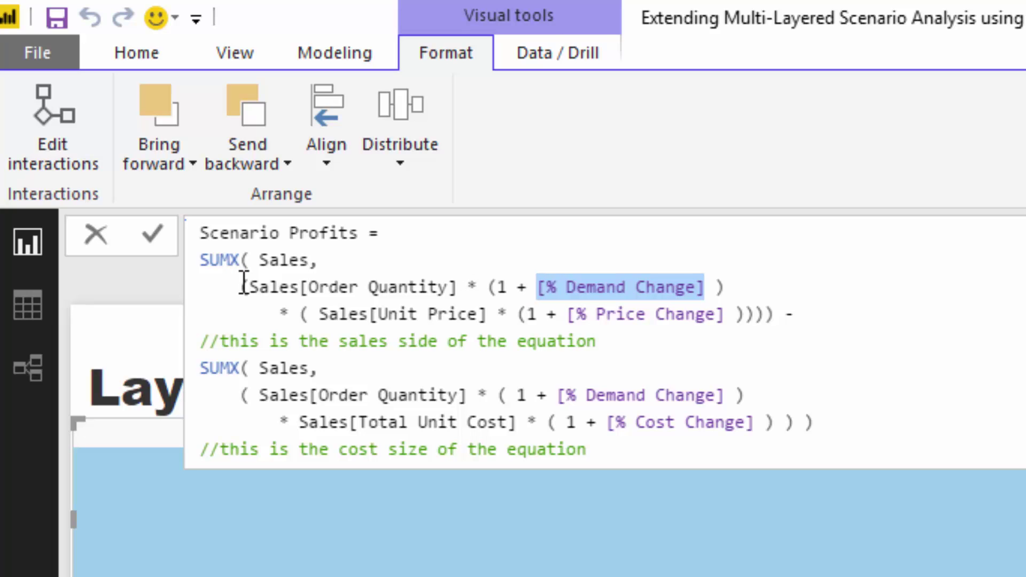
click(124, 301)
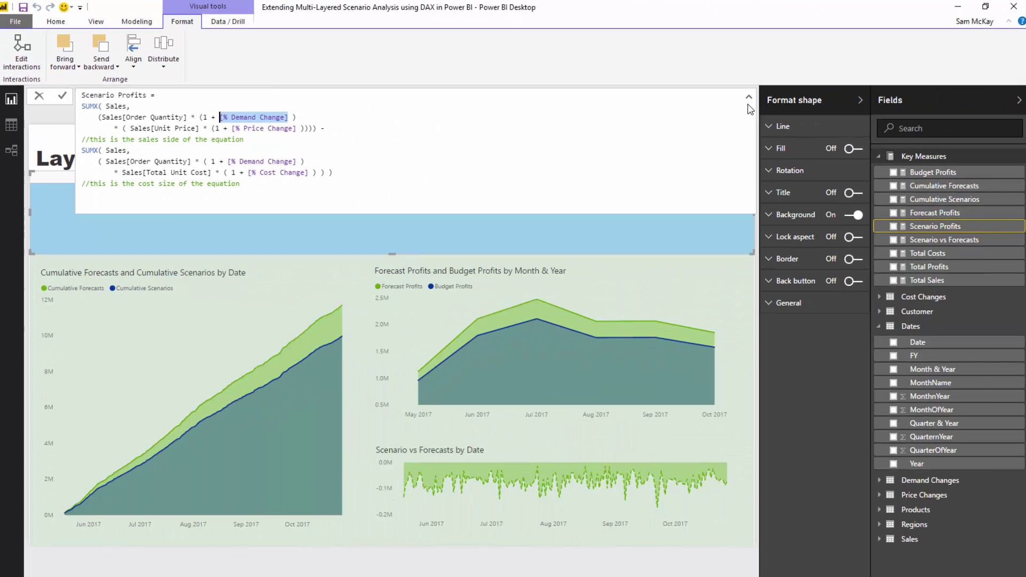
click(749, 99)
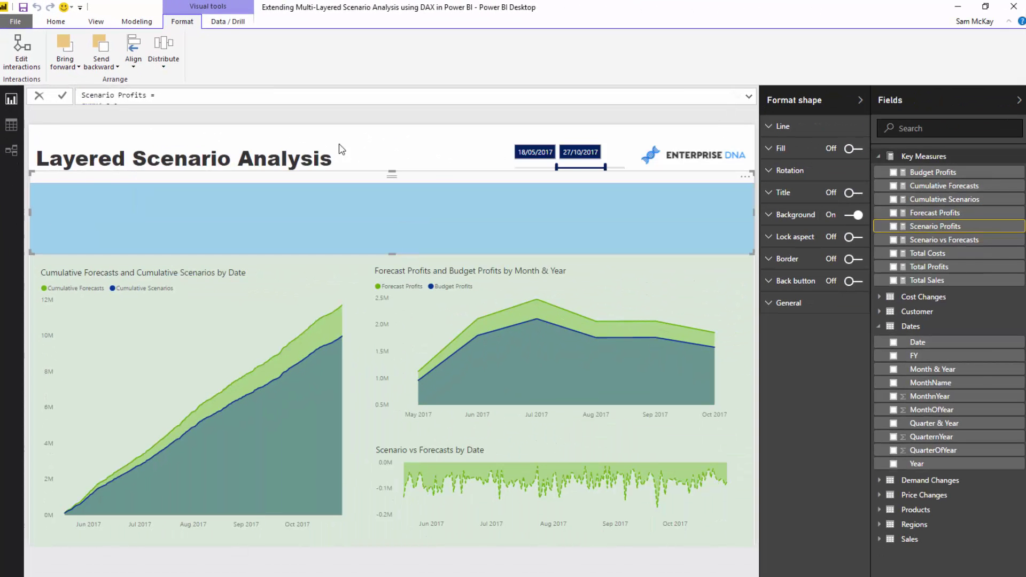
click(448, 158)
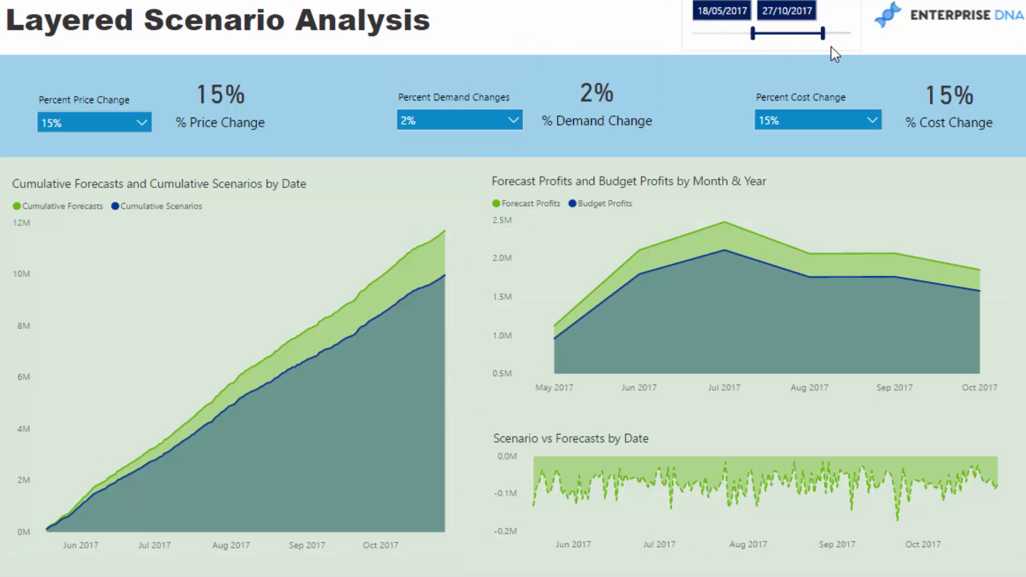
- Move the date slicer's end point to 12/09/2017
drag(823, 32, 762, 33)
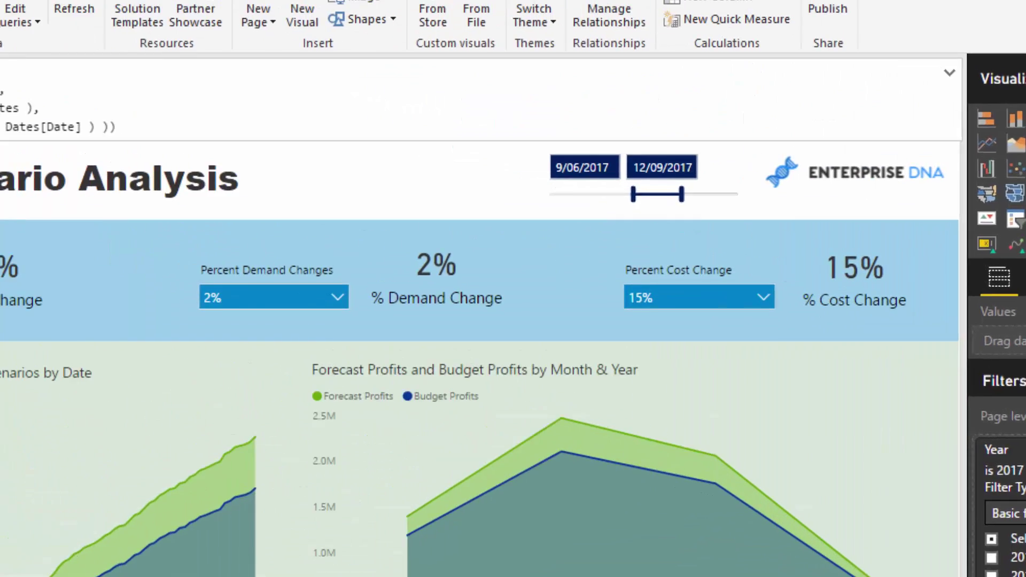
drag(633, 315, 240, 287)
click(718, 315)
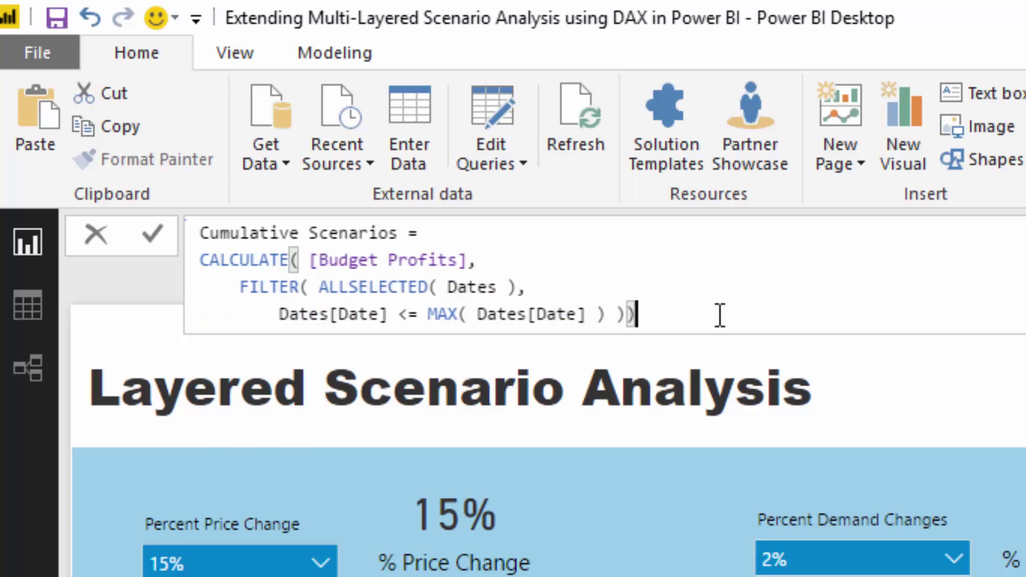
drag(478, 260, 311, 260)
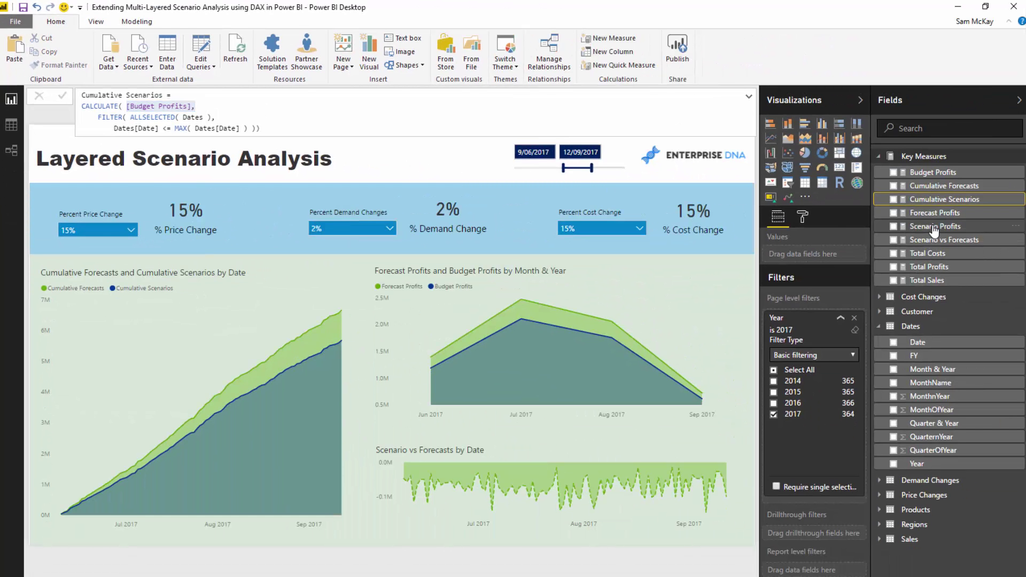
click(934, 230)
drag(678, 316, 189, 235)
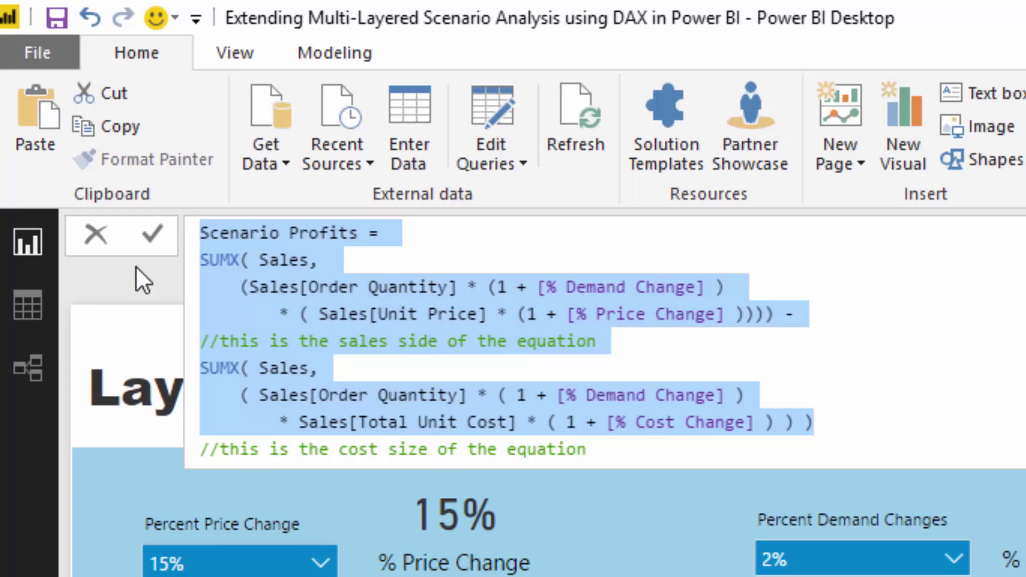
click(463, 287)
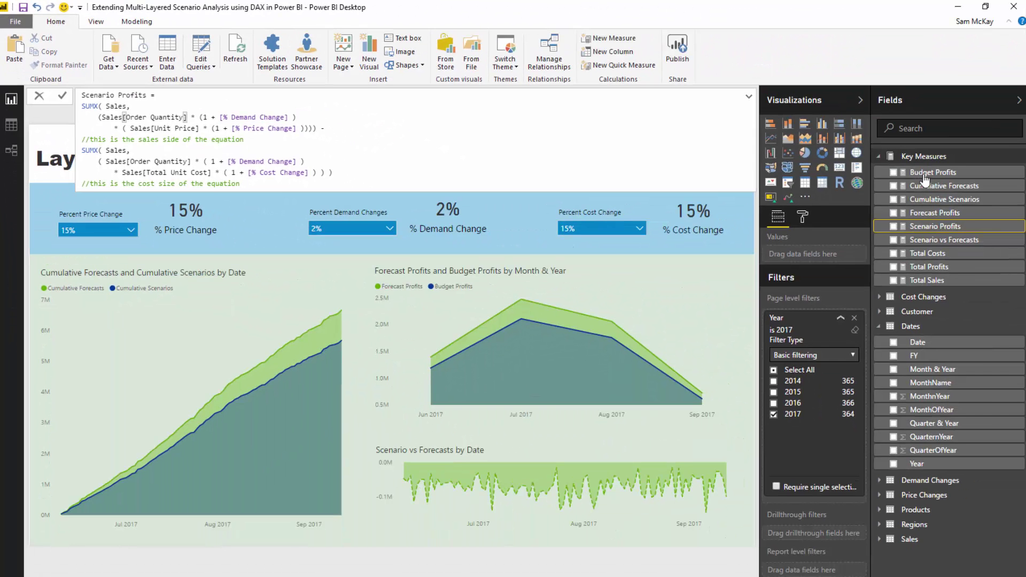
click(932, 173)
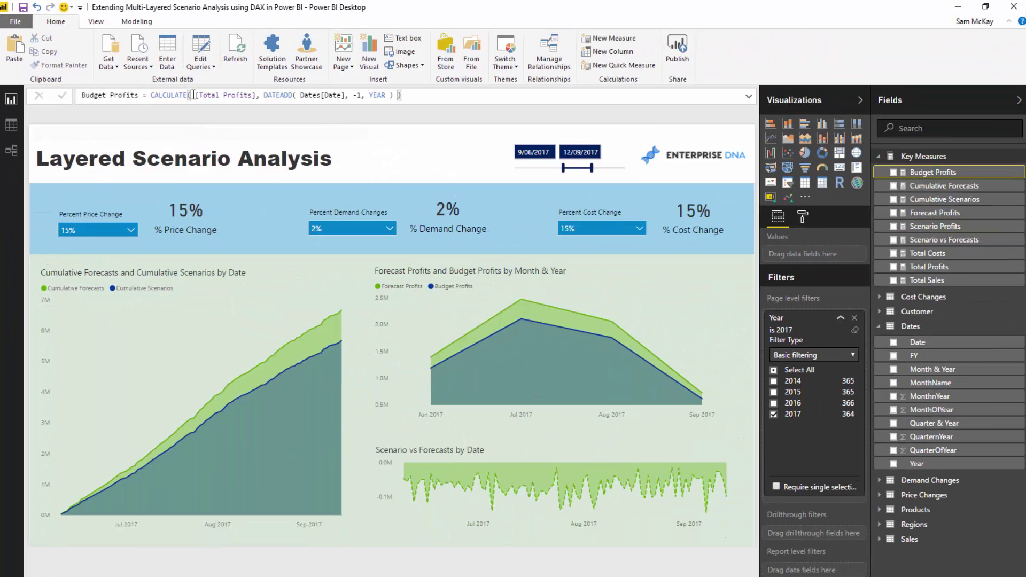
click(935, 212)
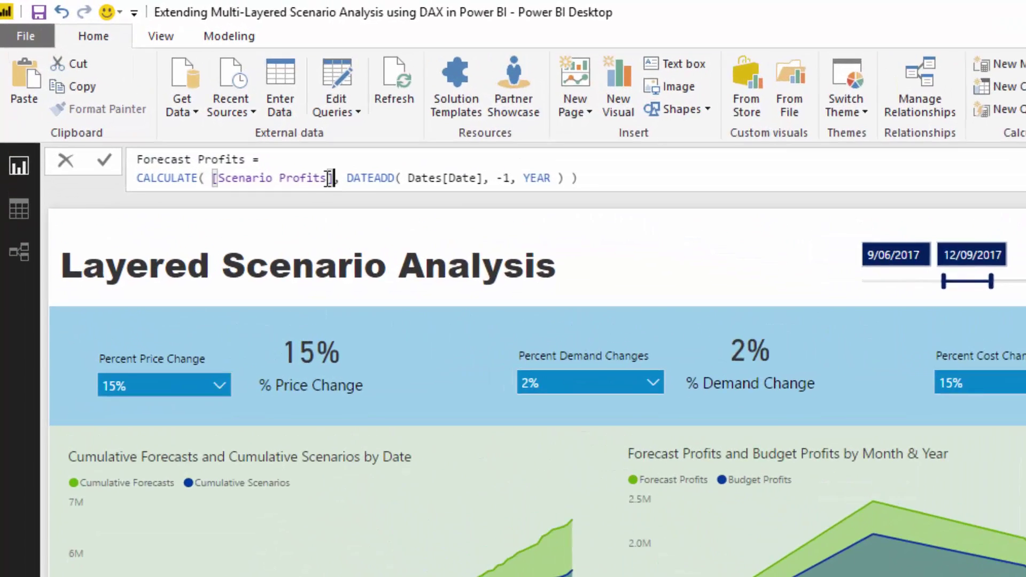
key(ctrl+shift+Left)
key(ctrl+shift+Left)
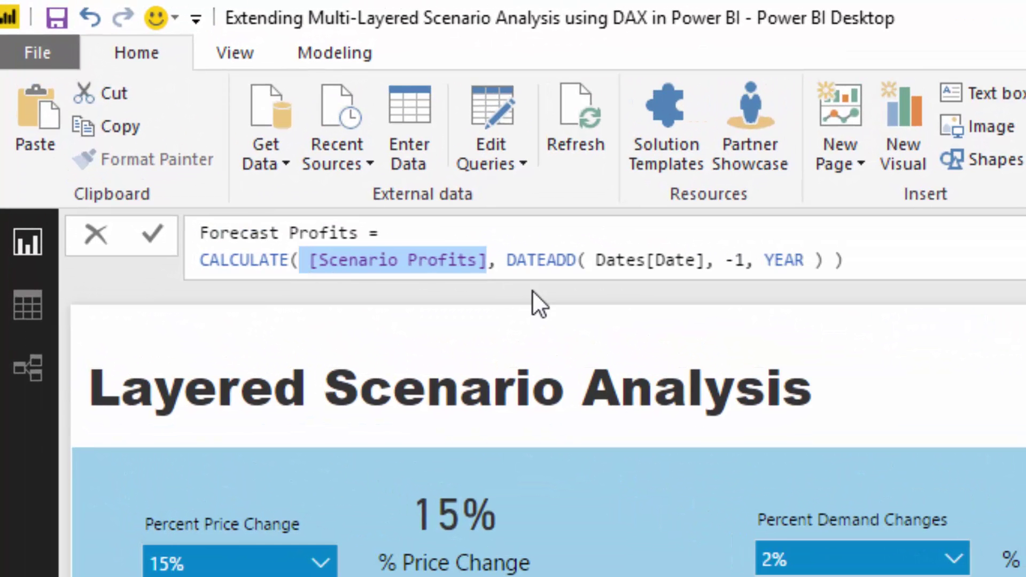
drag(501, 259, 917, 273)
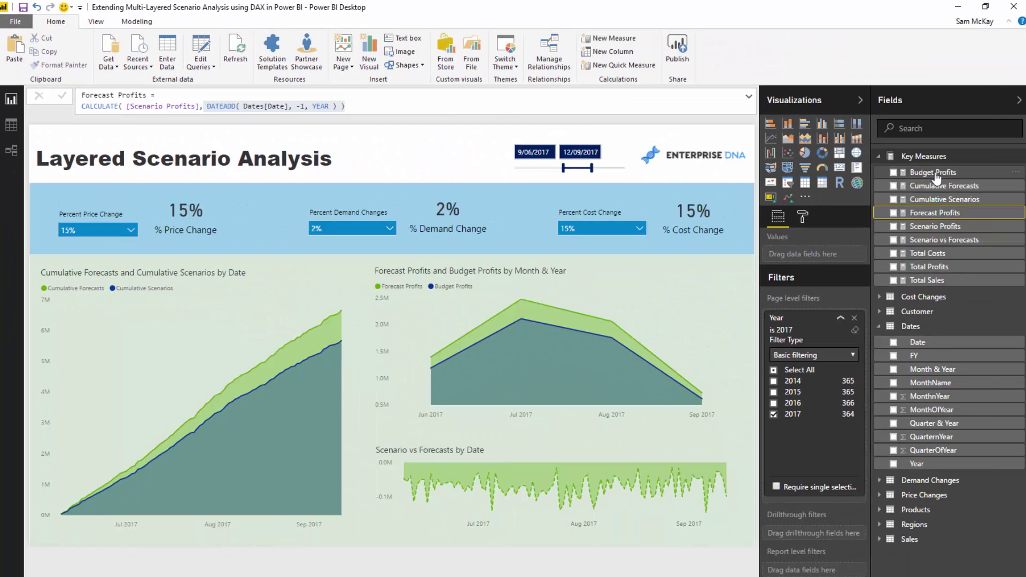
click(932, 173)
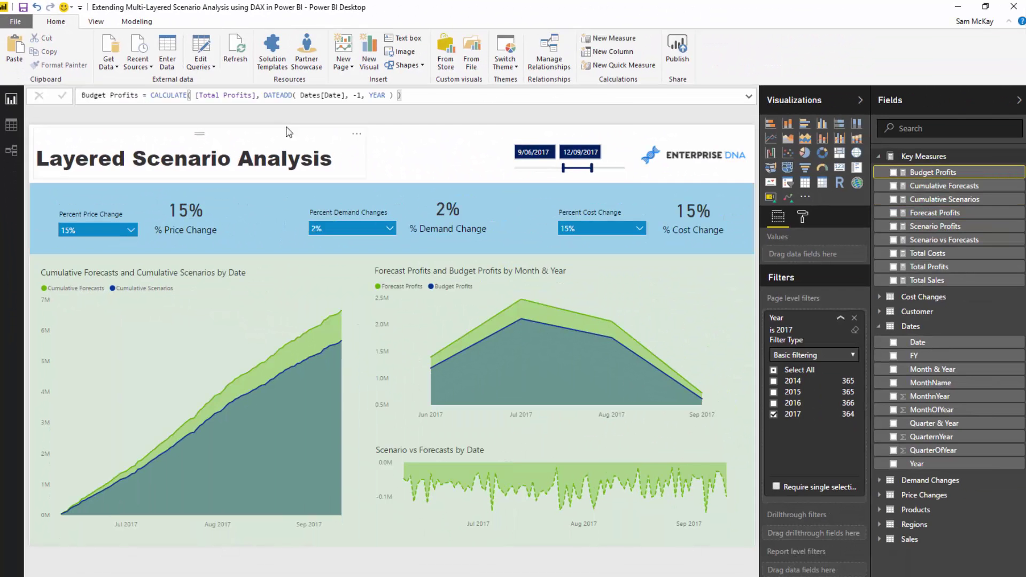
drag(426, 95, 171, 86)
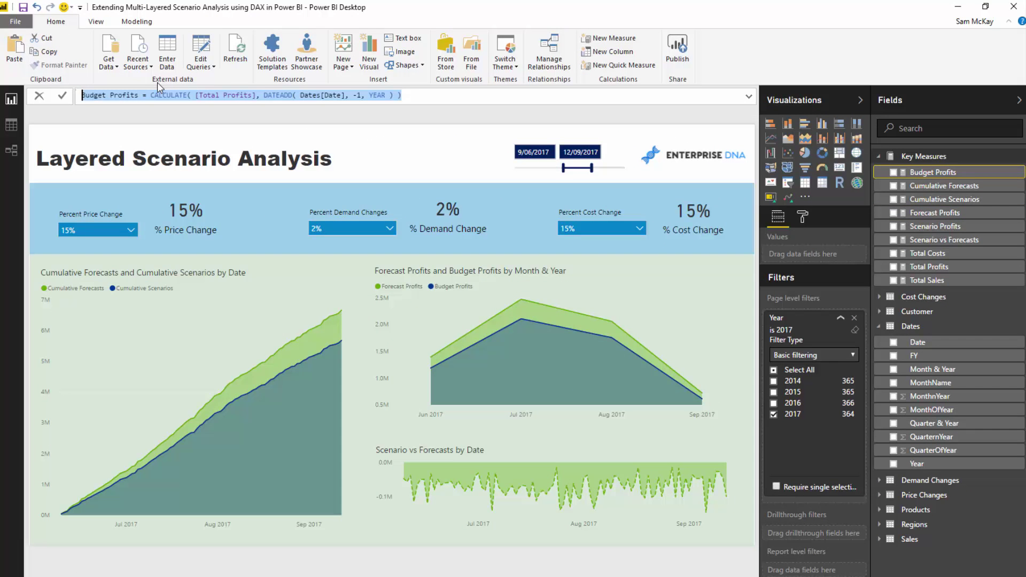
click(935, 199)
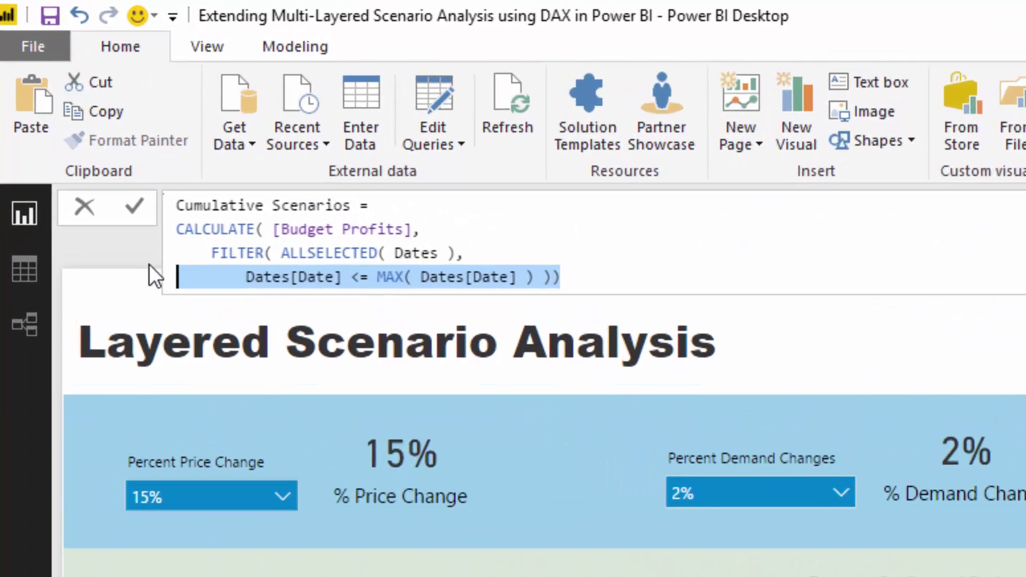
drag(149, 272, 201, 209)
click(451, 255)
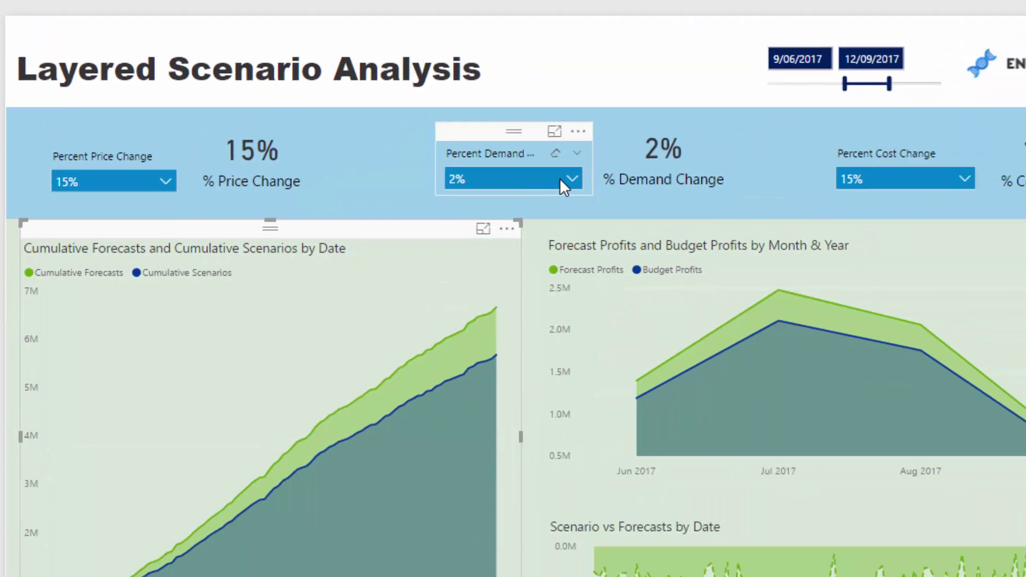
- Try demand changes of 5%, 10% and 15%, and cost changes of 5%, -5%, 15% and 20%
click(559, 178)
click(408, 193)
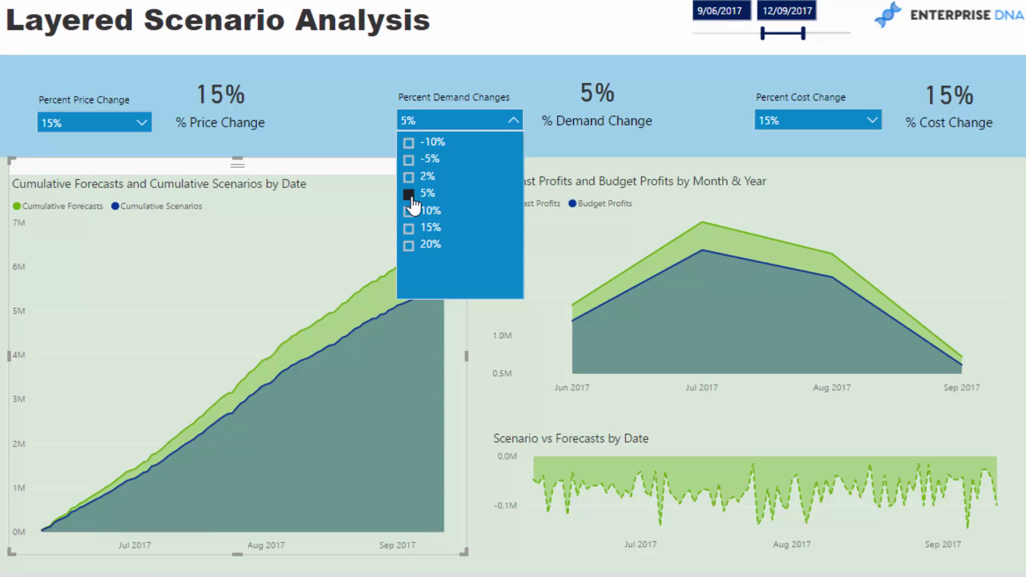
click(410, 211)
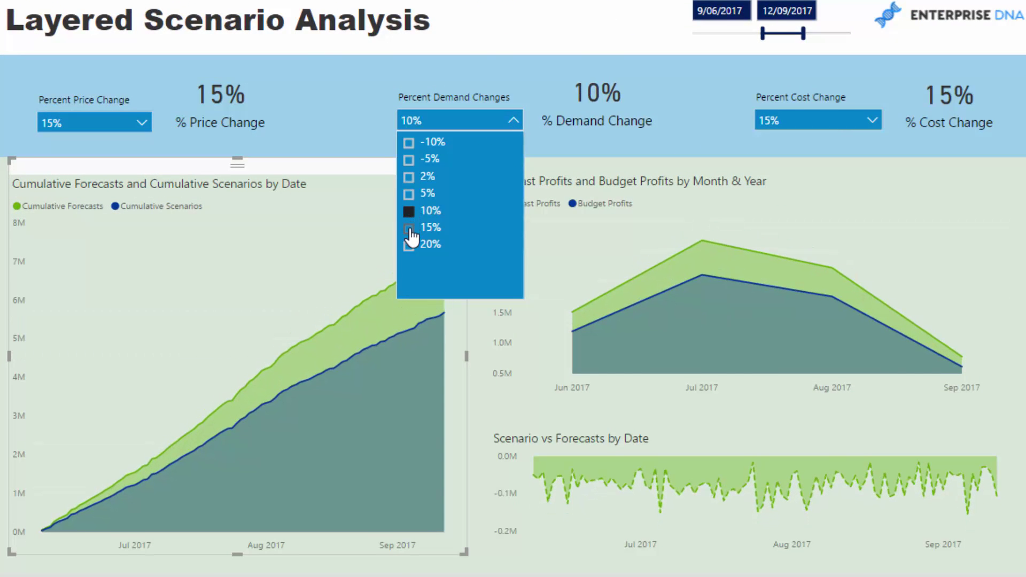
click(409, 228)
click(512, 120)
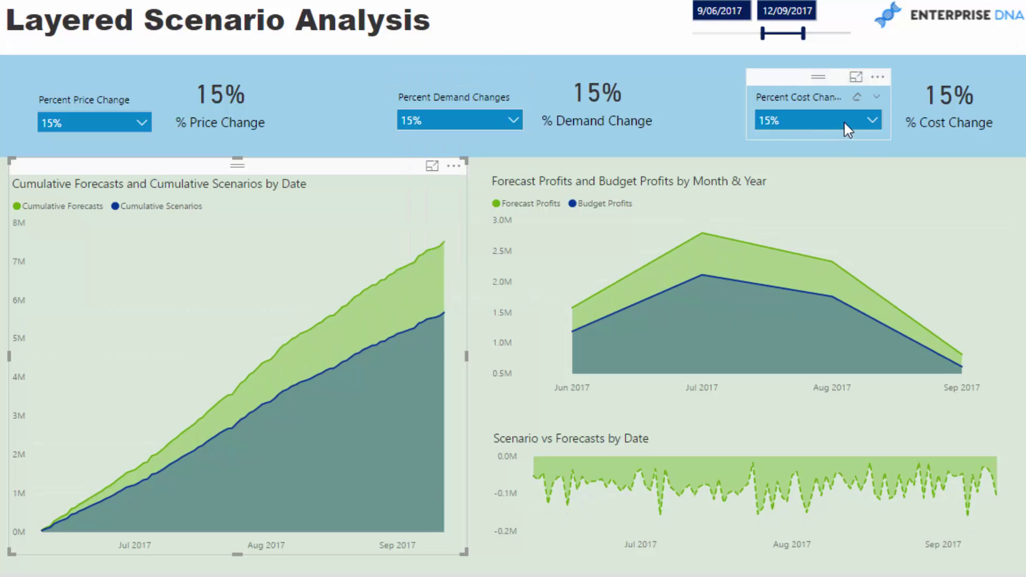
click(872, 120)
click(766, 176)
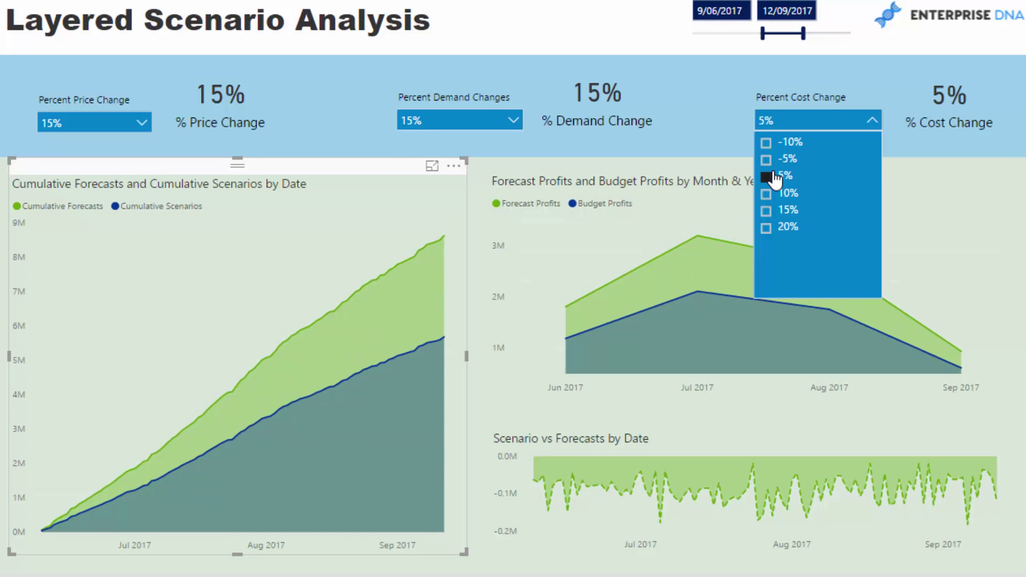
click(767, 160)
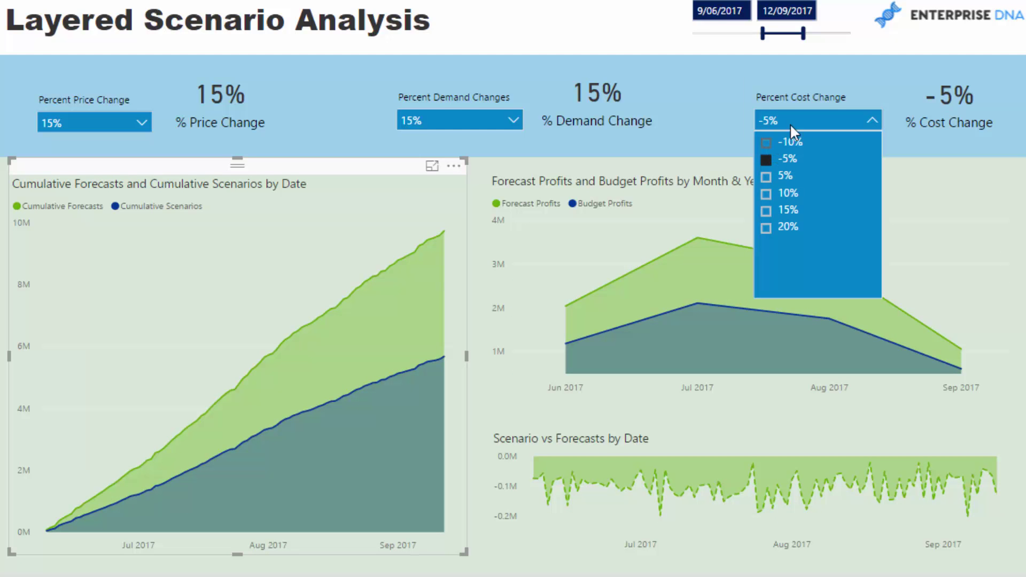
click(766, 210)
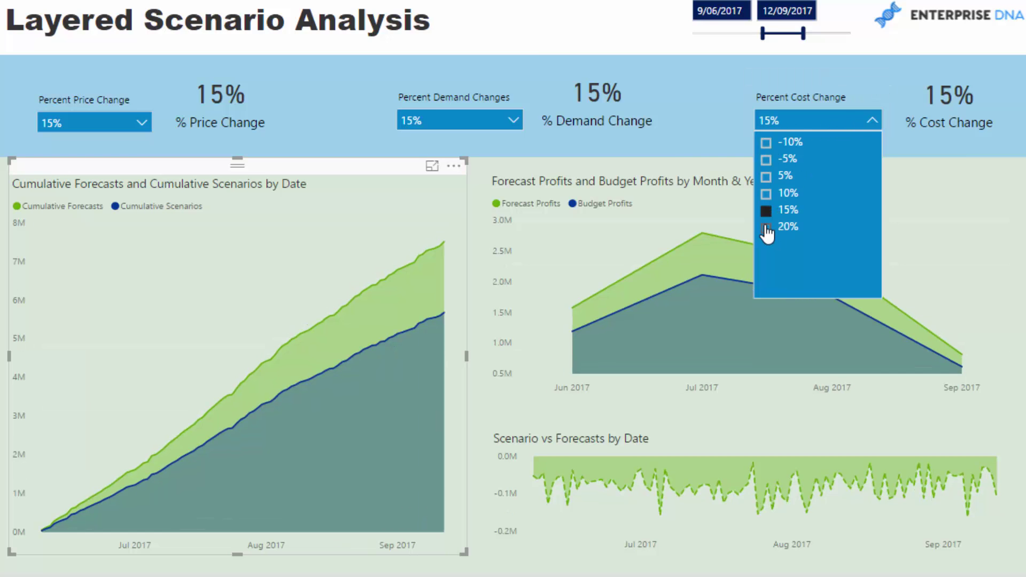
click(767, 228)
- Try a 10% price change and set the date range to 13/02/2017–4/08/2017
click(94, 122)
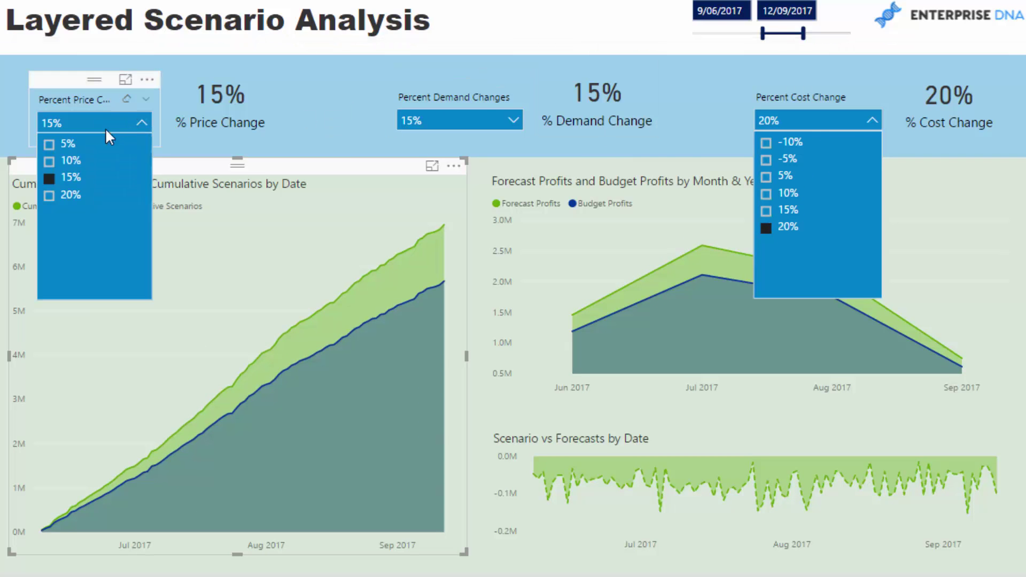
click(50, 161)
click(866, 119)
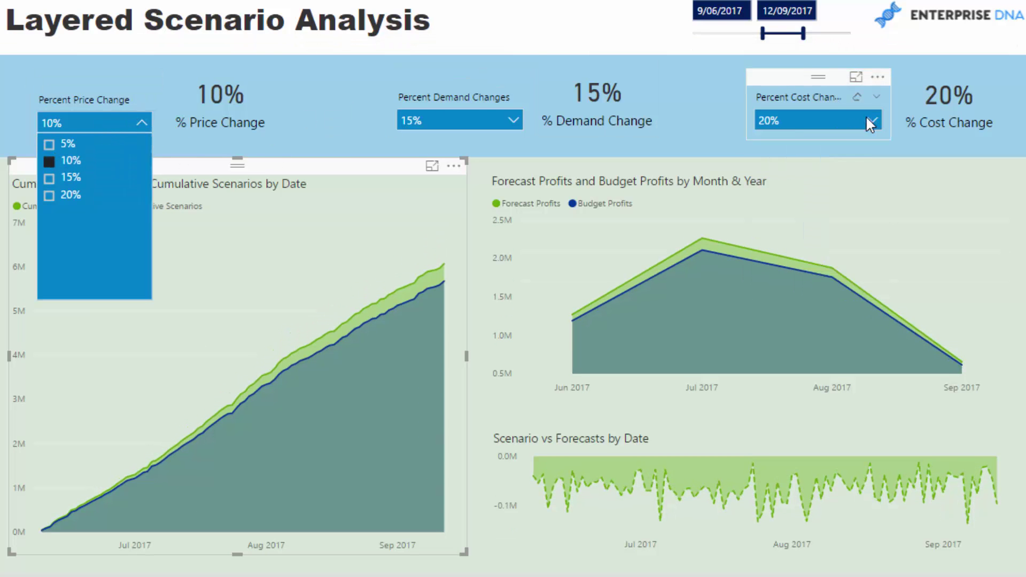
click(145, 117)
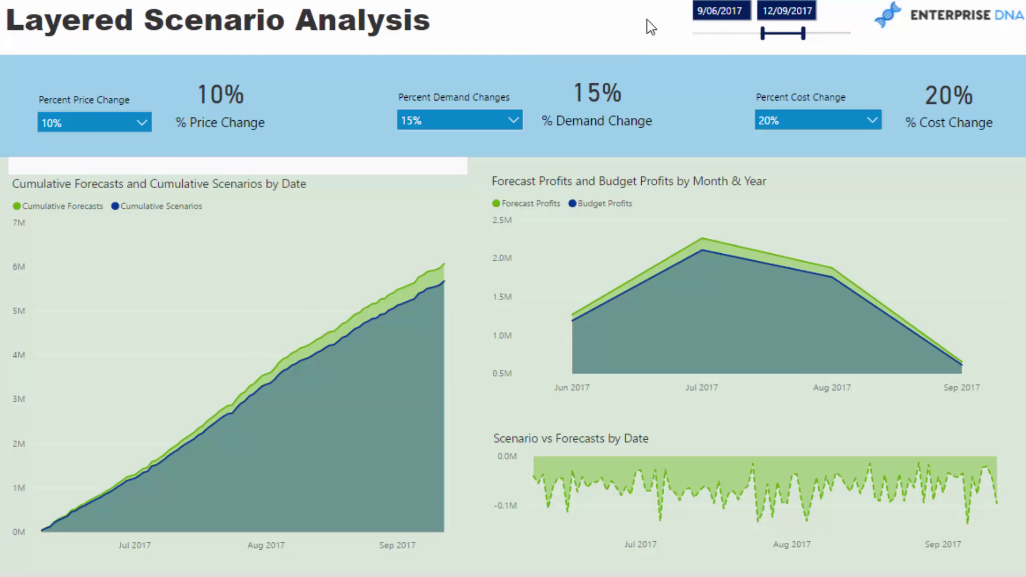
drag(762, 34, 712, 33)
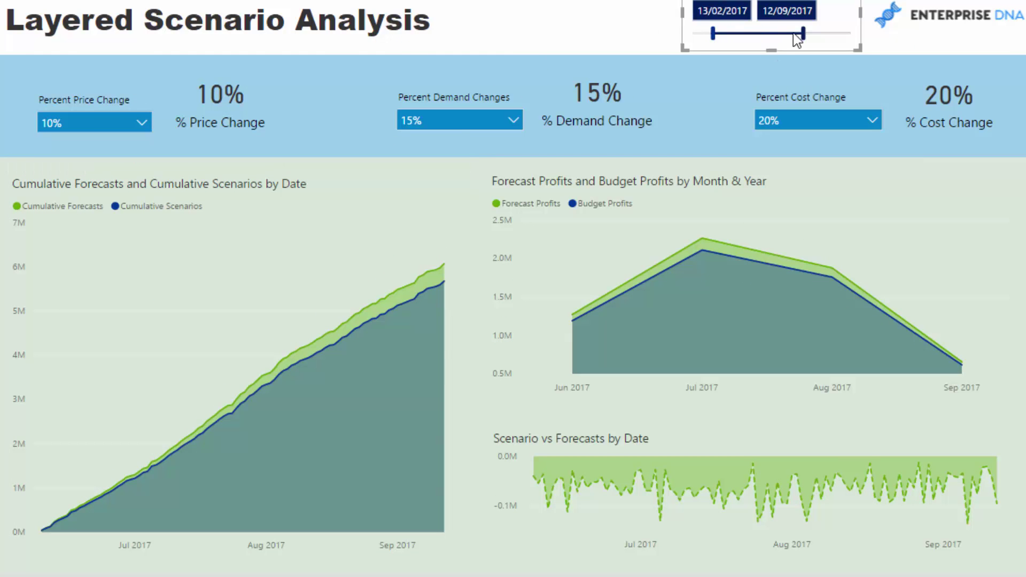
drag(803, 34, 787, 33)
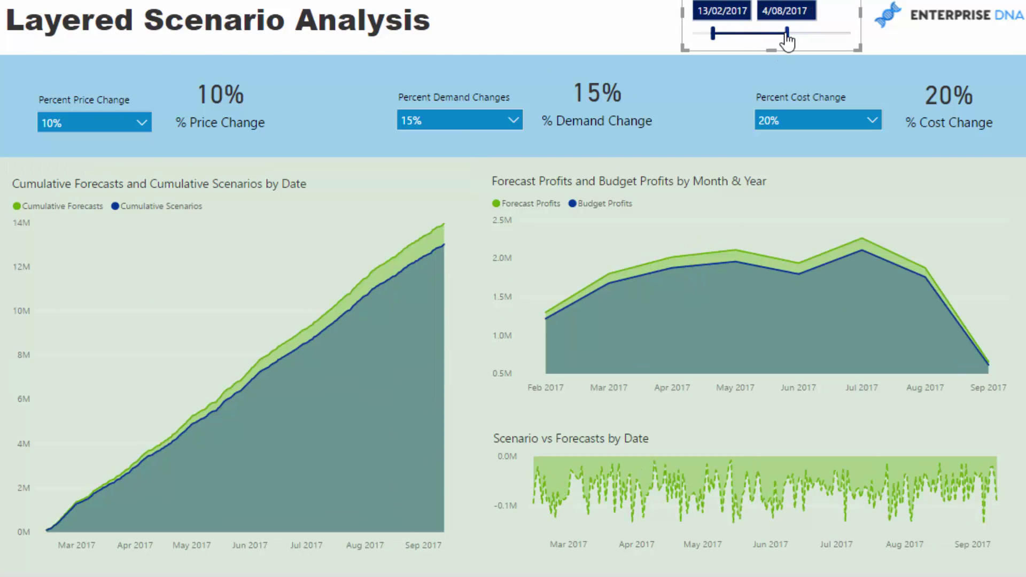
- Set the price change to All, demand change to -5% and cost change to 15%
click(142, 122)
click(50, 161)
click(514, 121)
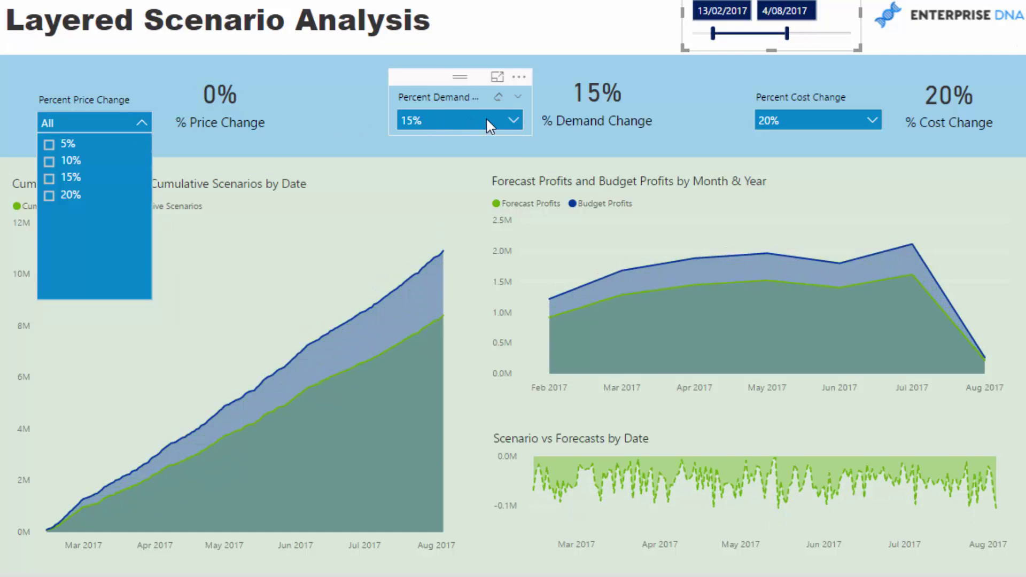
click(408, 159)
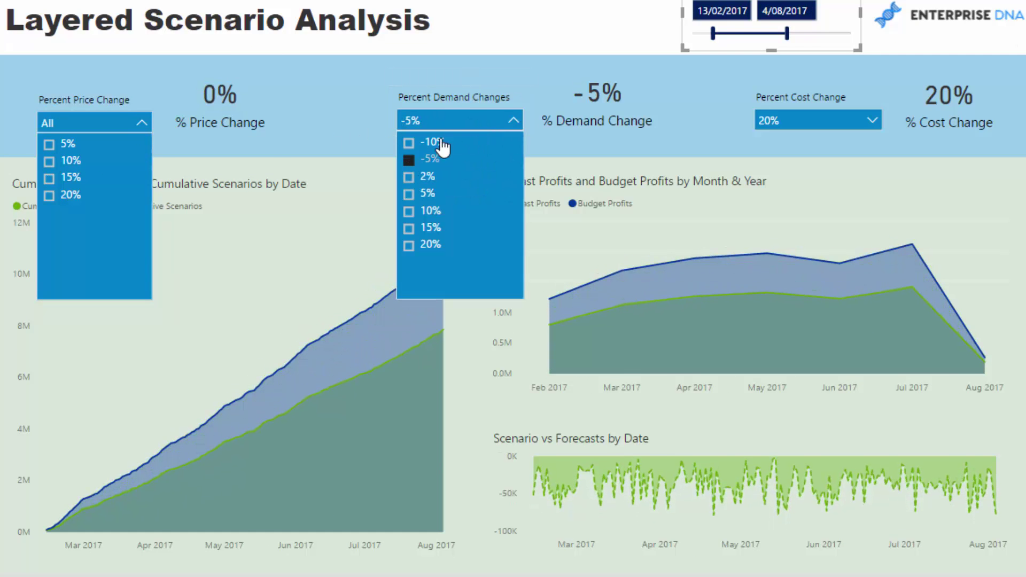
click(143, 121)
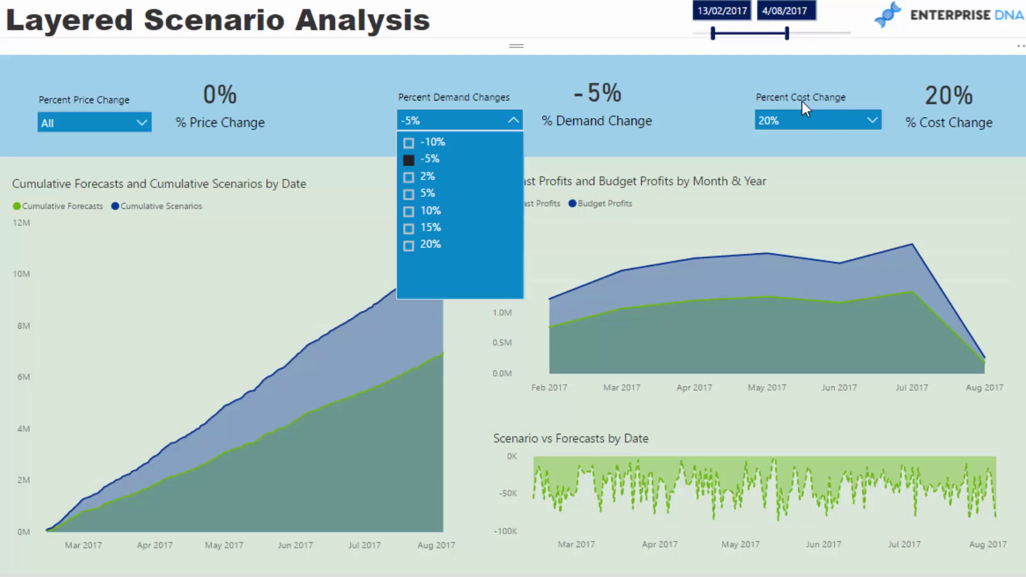
click(861, 121)
click(766, 211)
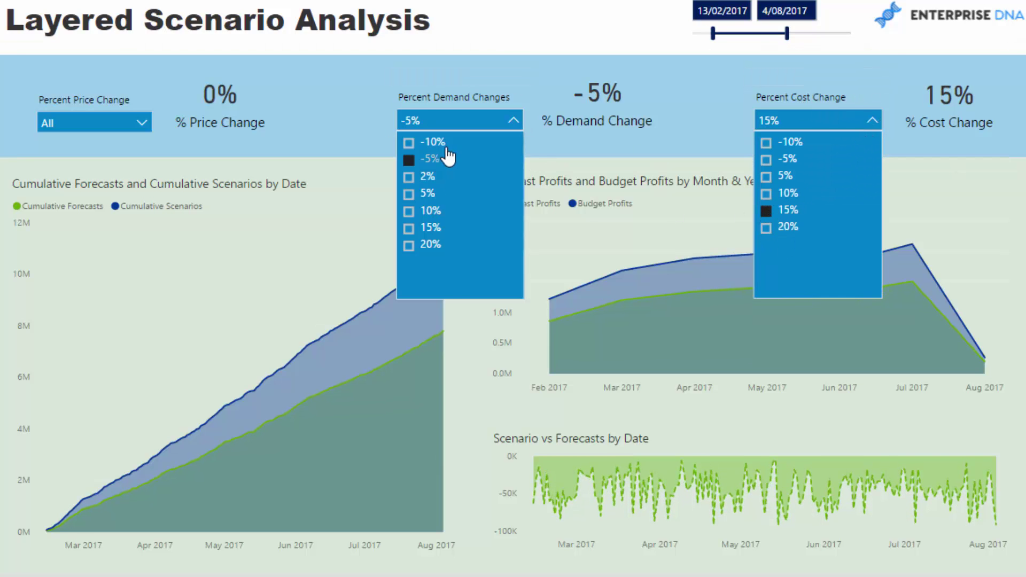
click(544, 17)
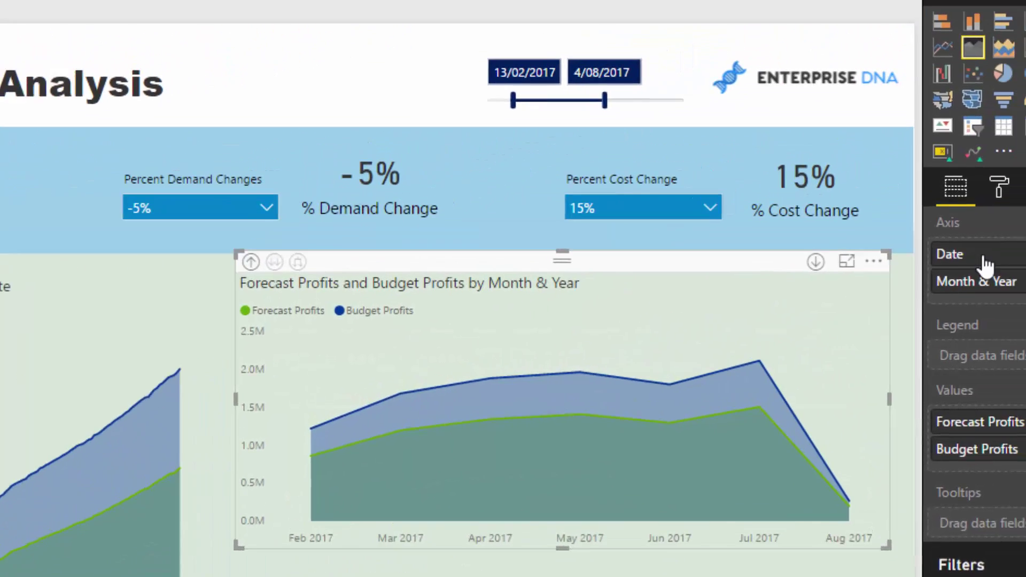
- Make the profits chart a clustered column chart and drill Scenario vs Forecasts up to months
click(842, 102)
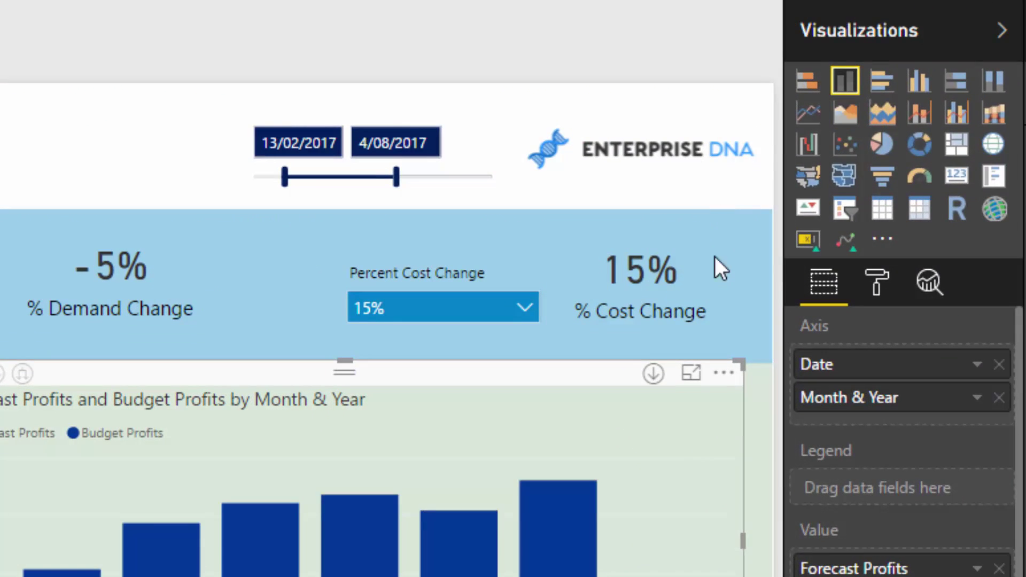
click(920, 83)
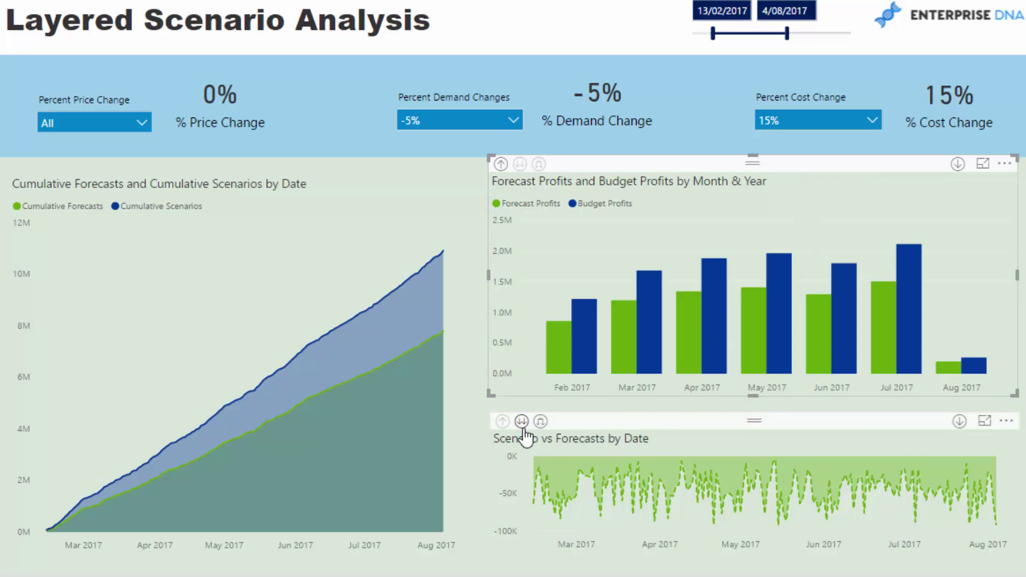
click(504, 422)
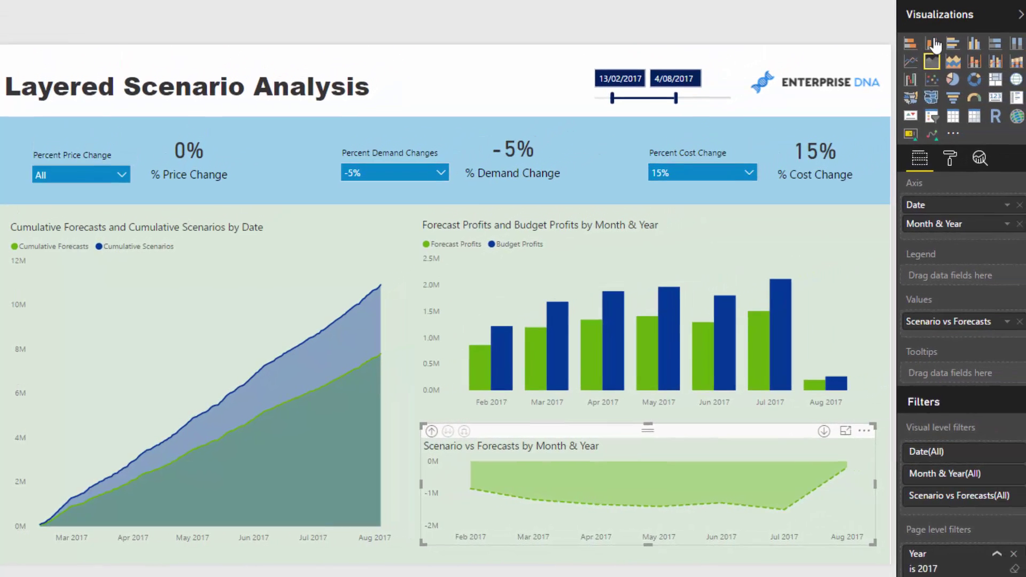
- Turn Scenario vs Forecasts into a column chart with data labels on
click(933, 44)
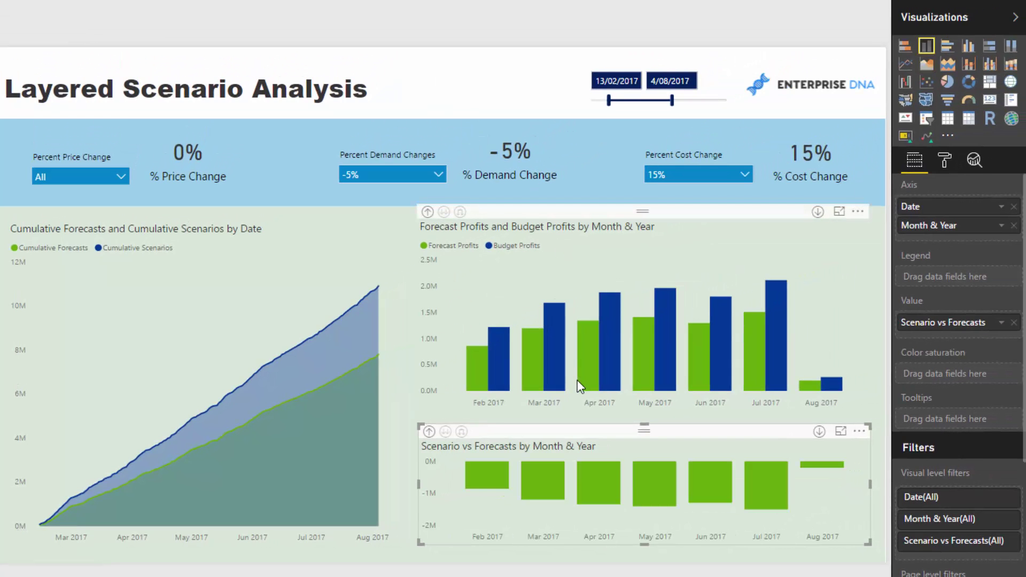
click(945, 161)
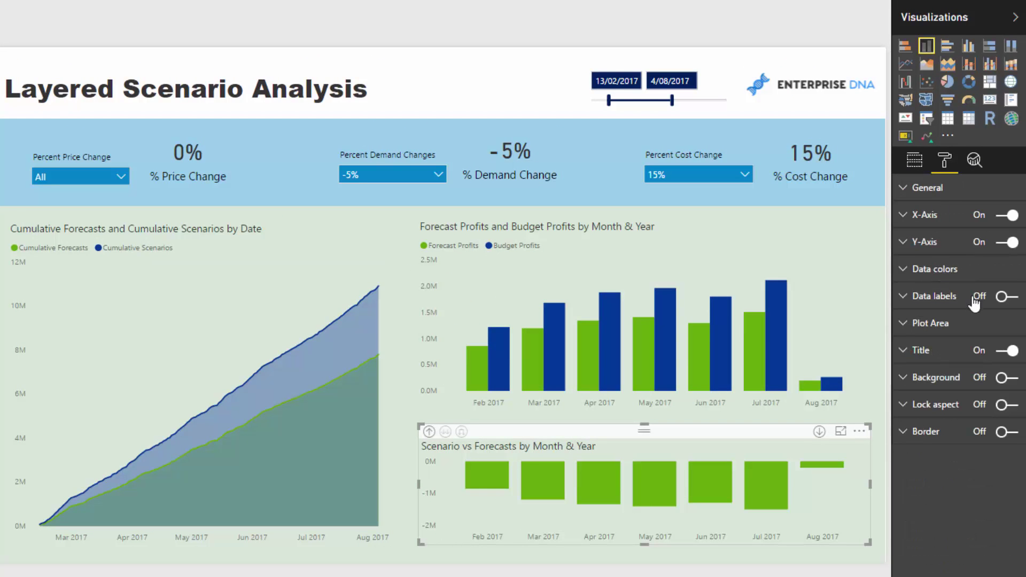
click(1003, 296)
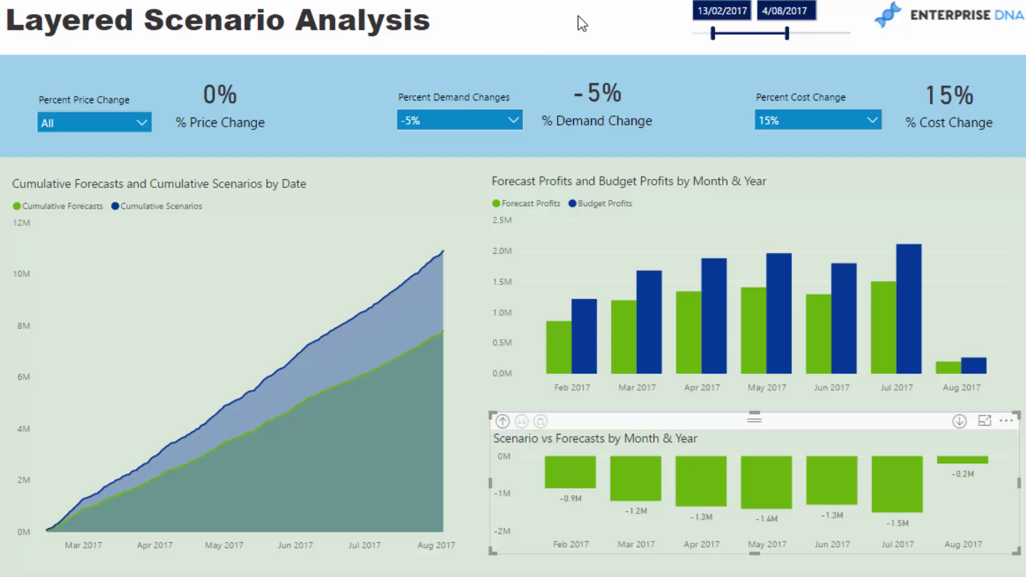
click(334, 210)
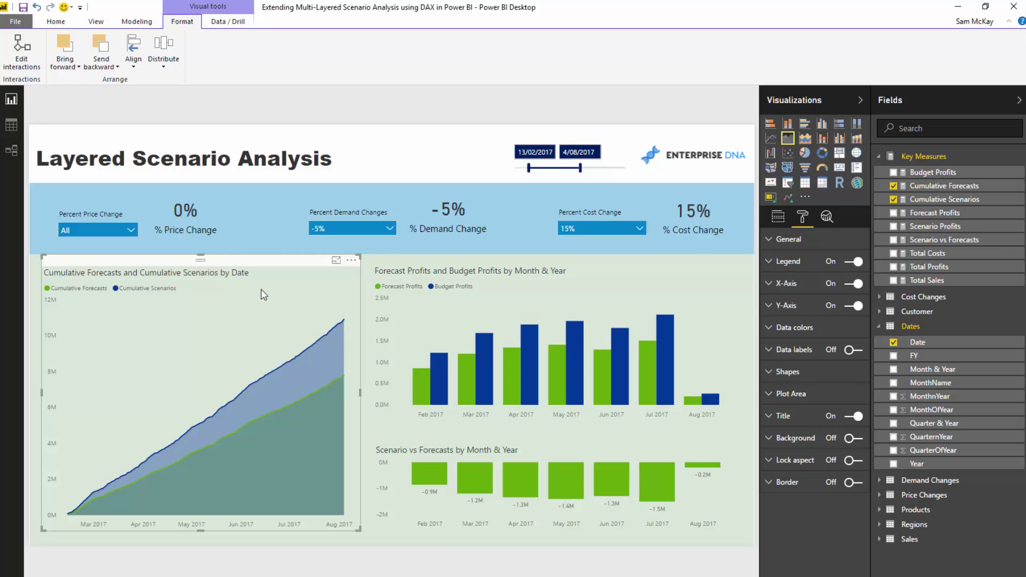
- Narrow the Forecast and Budget Profits chart and the Scenario vs Forecasts chart
click(707, 350)
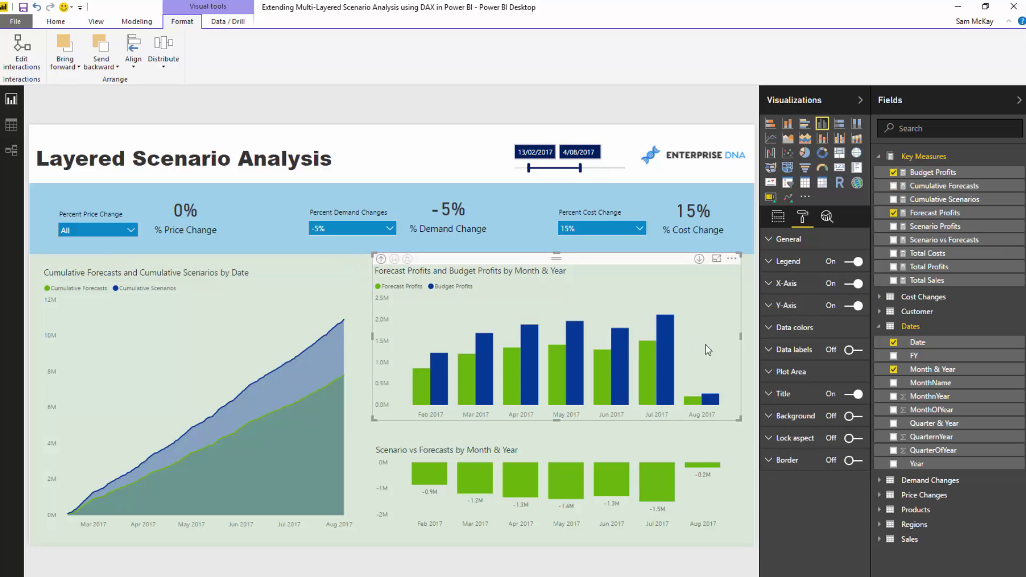
drag(741, 340, 677, 370)
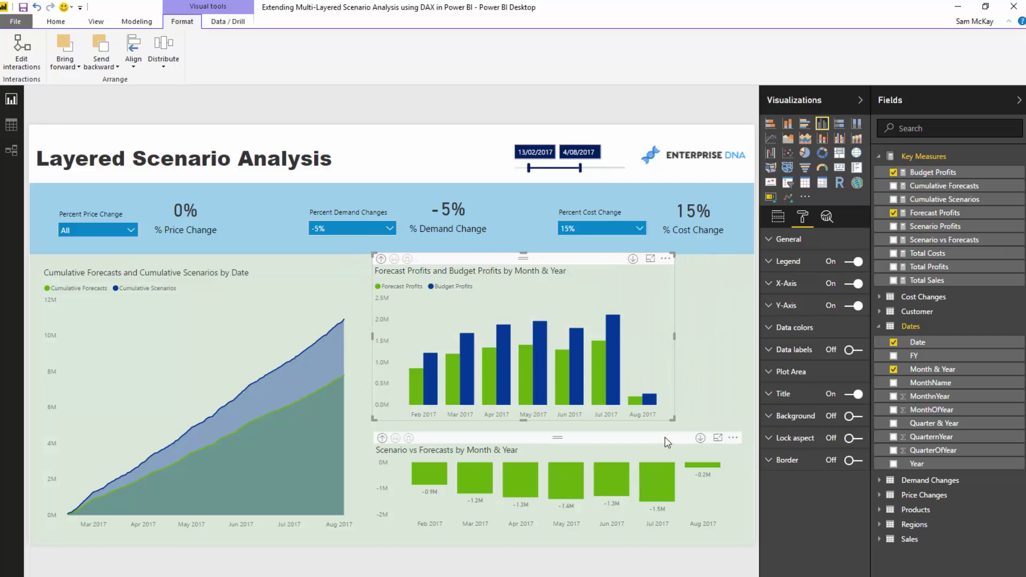
click(728, 479)
drag(740, 487, 665, 481)
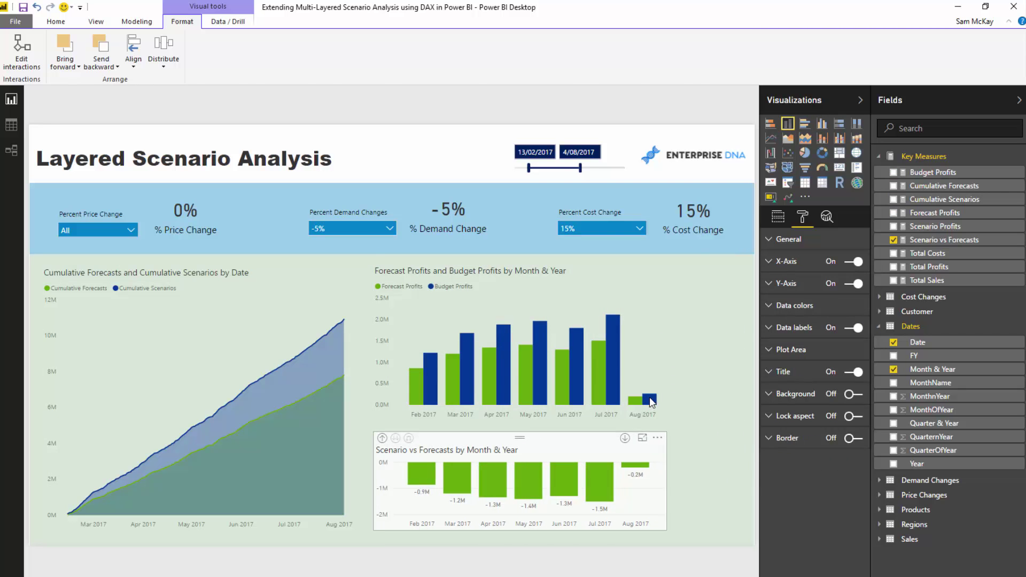
click(654, 343)
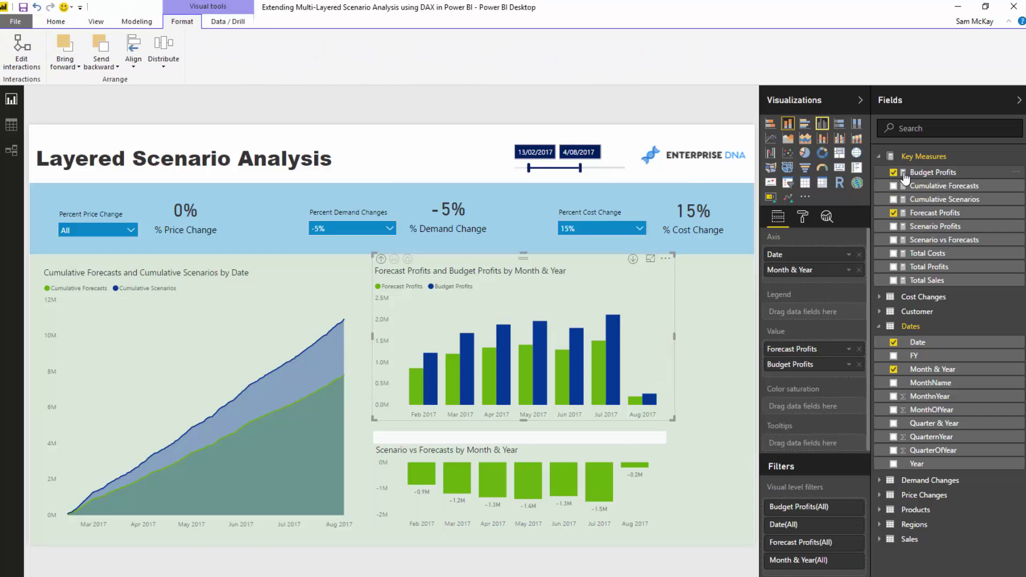
- Add a Budget Profits card, shrink it and place it beside the profits chart
drag(922, 172, 406, 155)
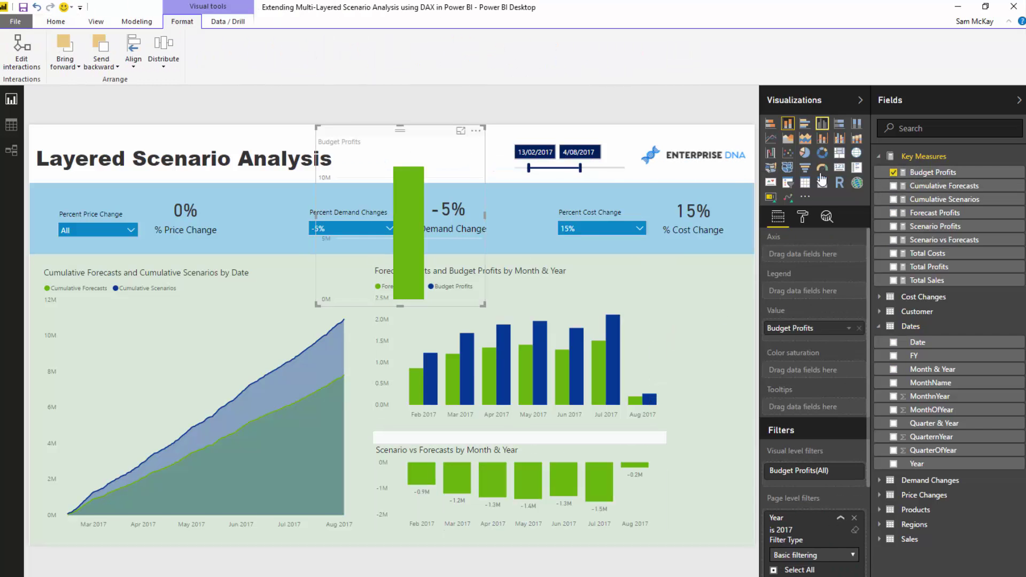
click(838, 168)
drag(482, 304, 433, 196)
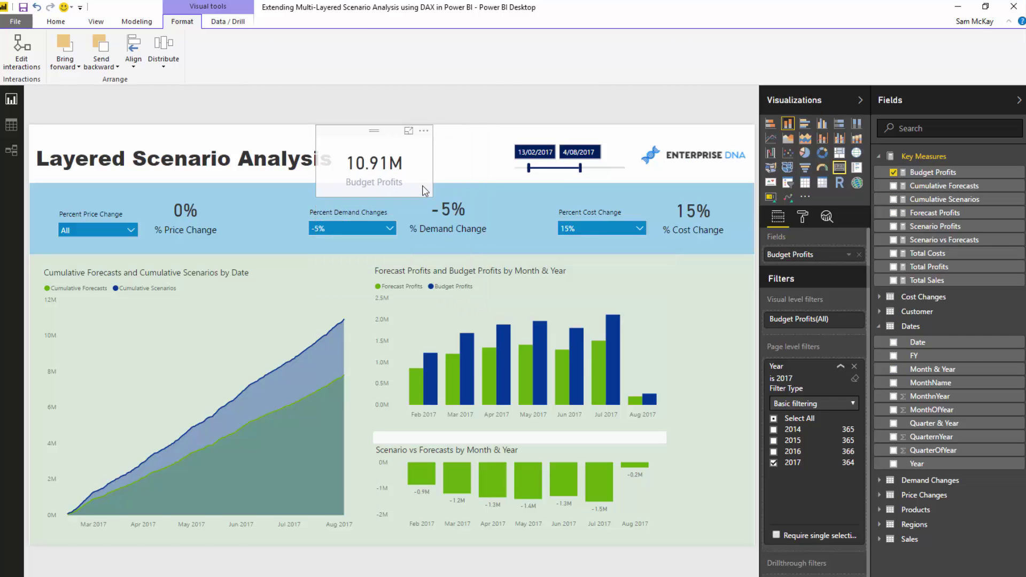
drag(377, 161, 698, 289)
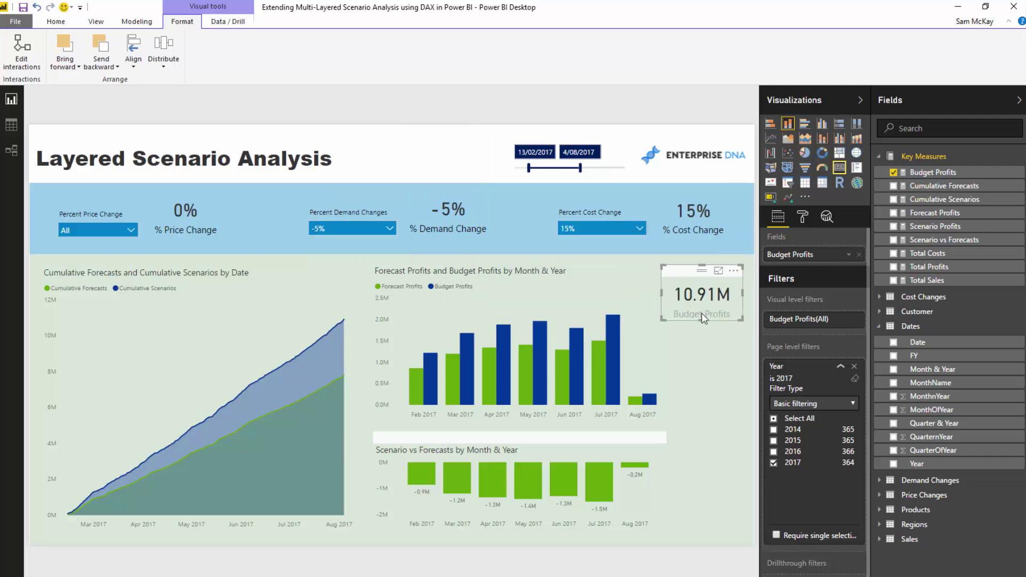
click(435, 149)
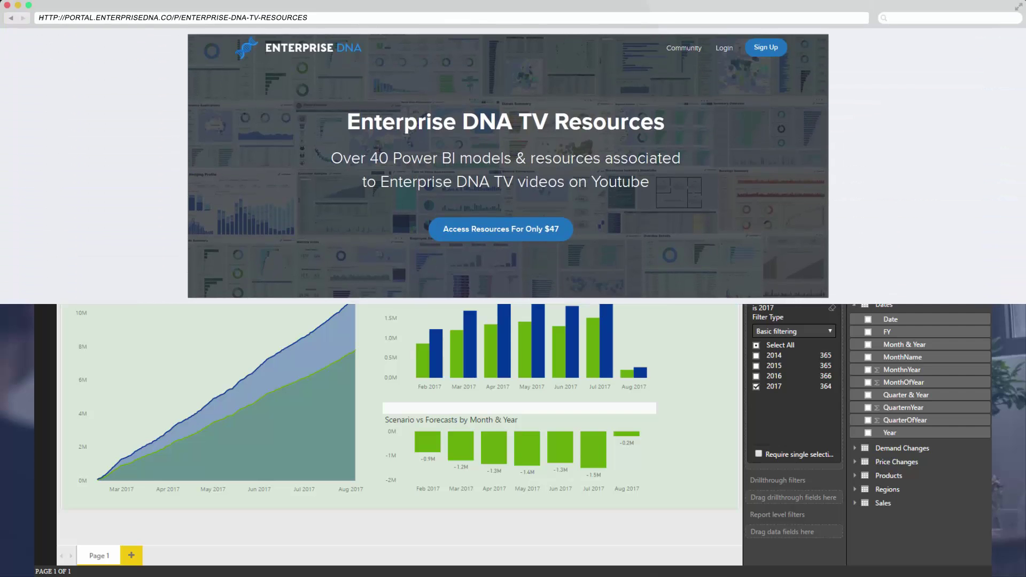
click(553, 233)
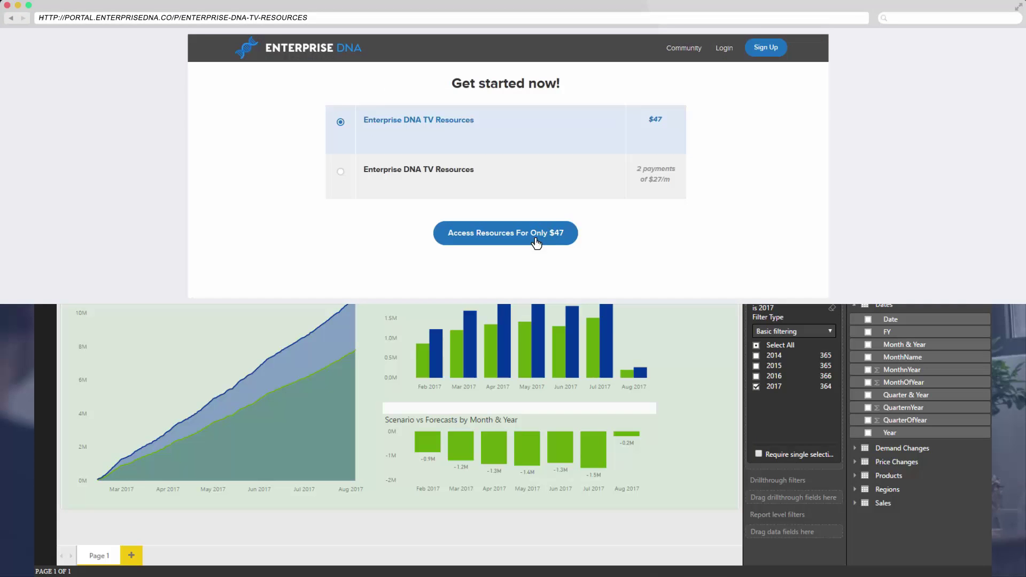